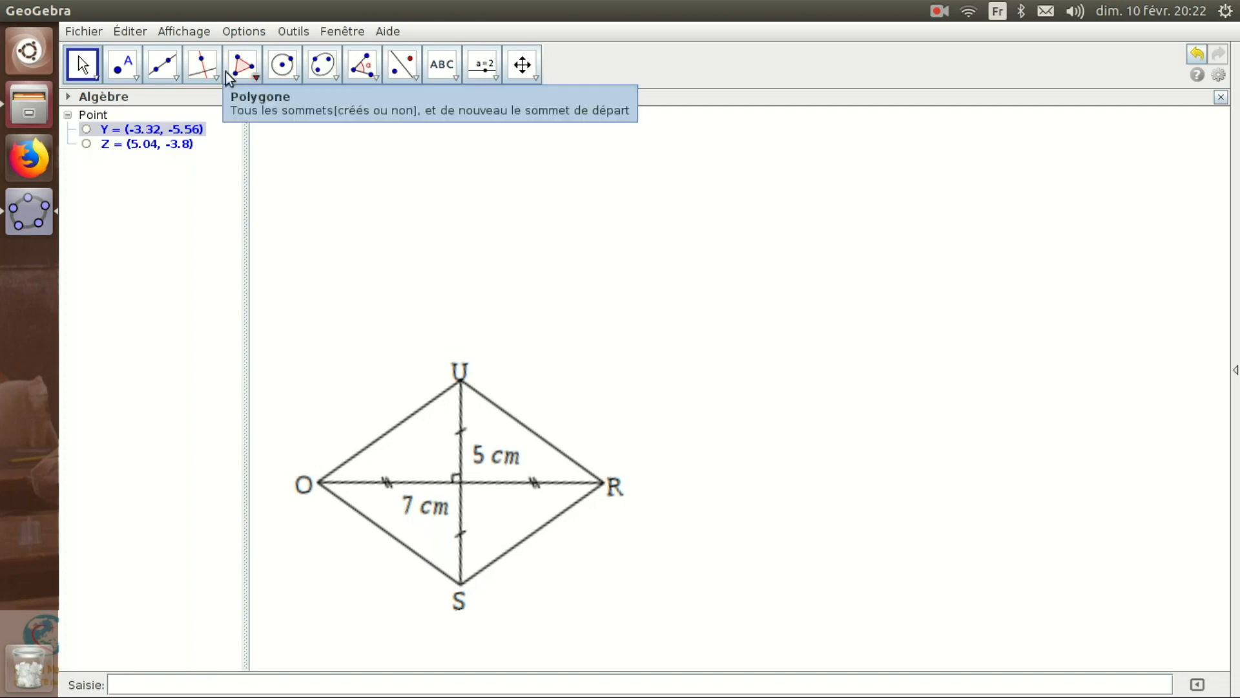
# Draw a horizontal segment with a given length of 7 beside the rhombus image, starting in the empty area to its right
pyautogui.click(171, 78)
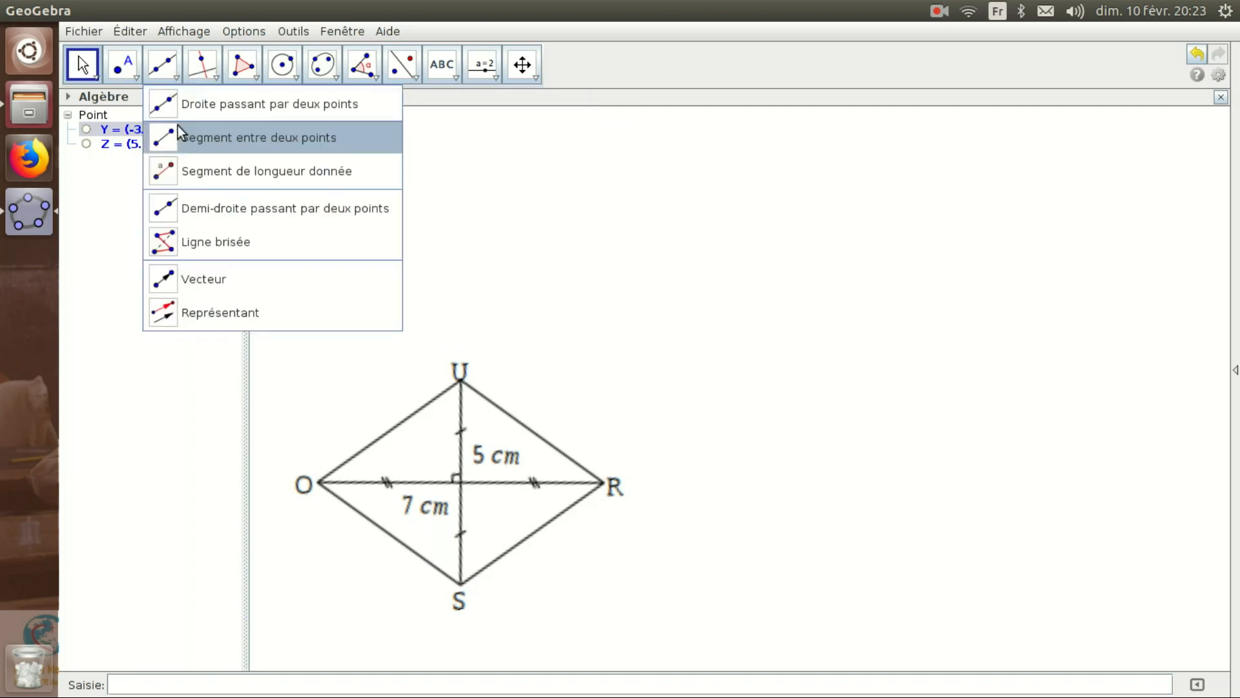
pyautogui.click(189, 173)
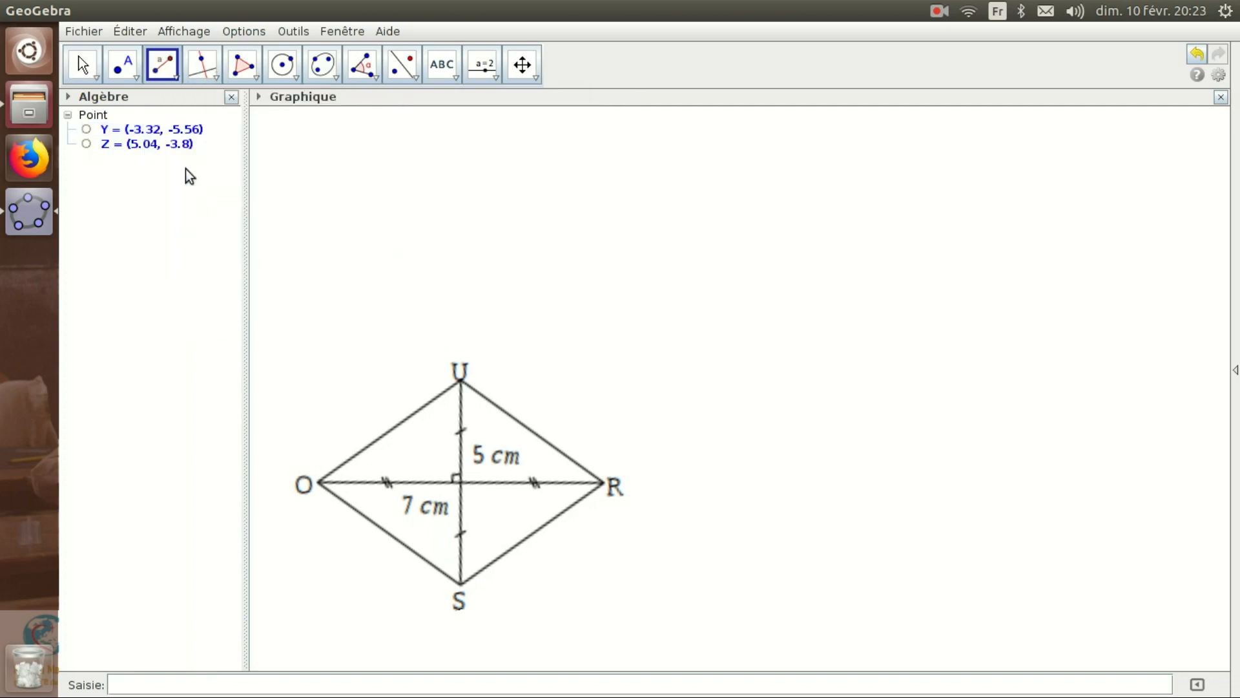
pyautogui.click(713, 376)
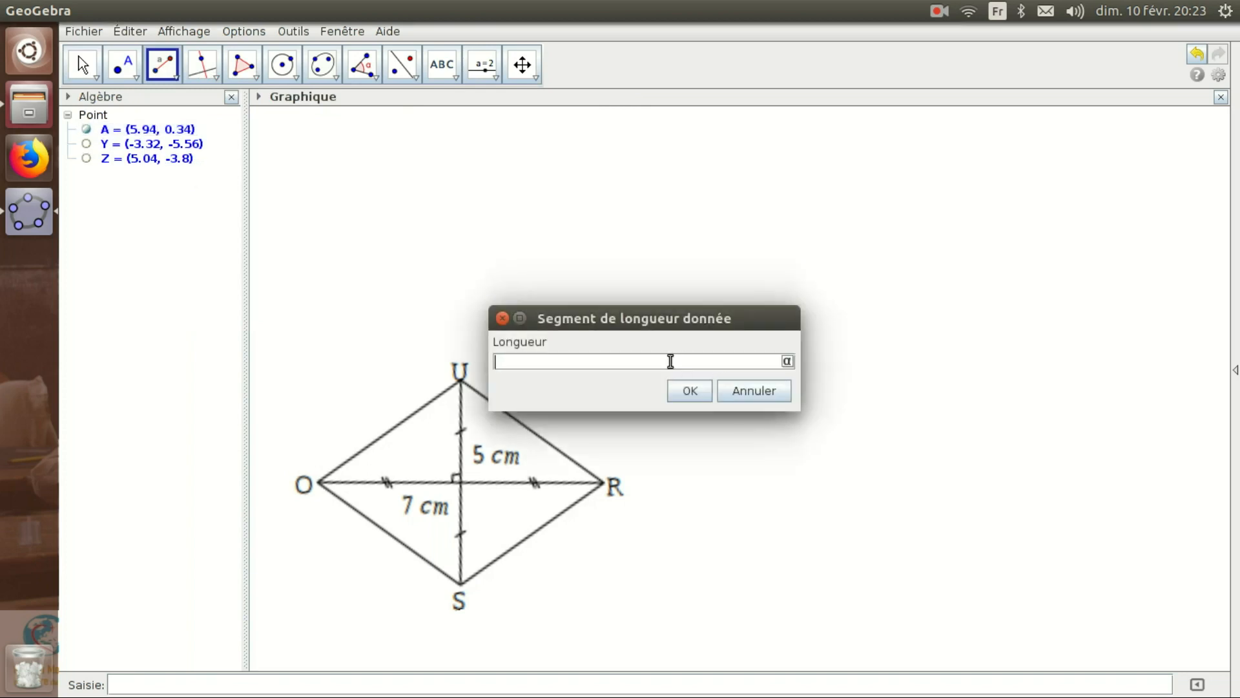
pyautogui.write('7')
pyautogui.click(687, 390)
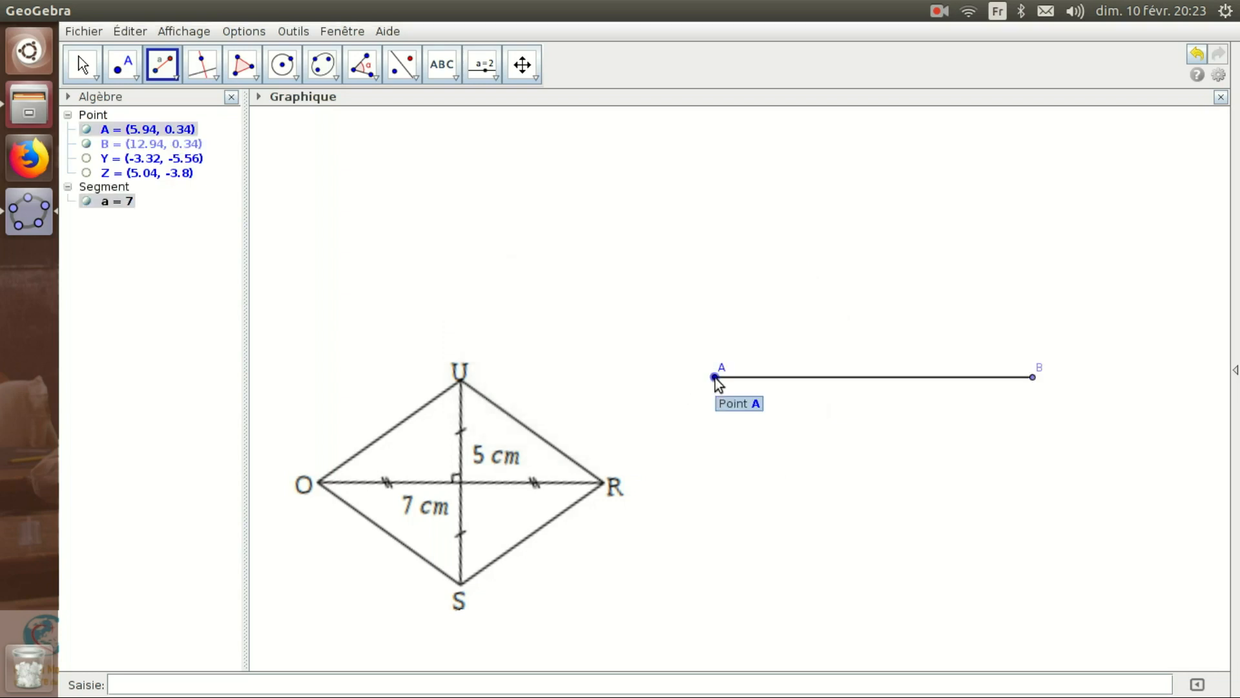
# Rename the new segment's left endpoint as O and its right endpoint as R
pyautogui.rightClick(716, 379)
pyautogui.click(790, 496)
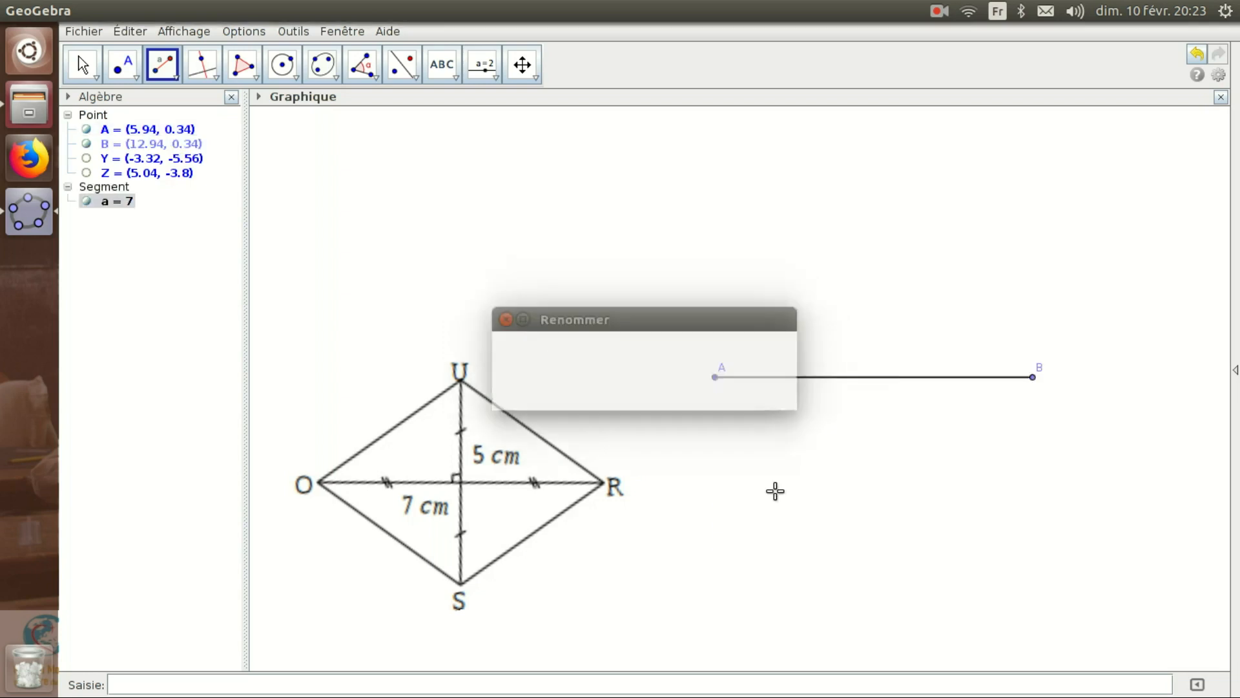
pyautogui.write('O')
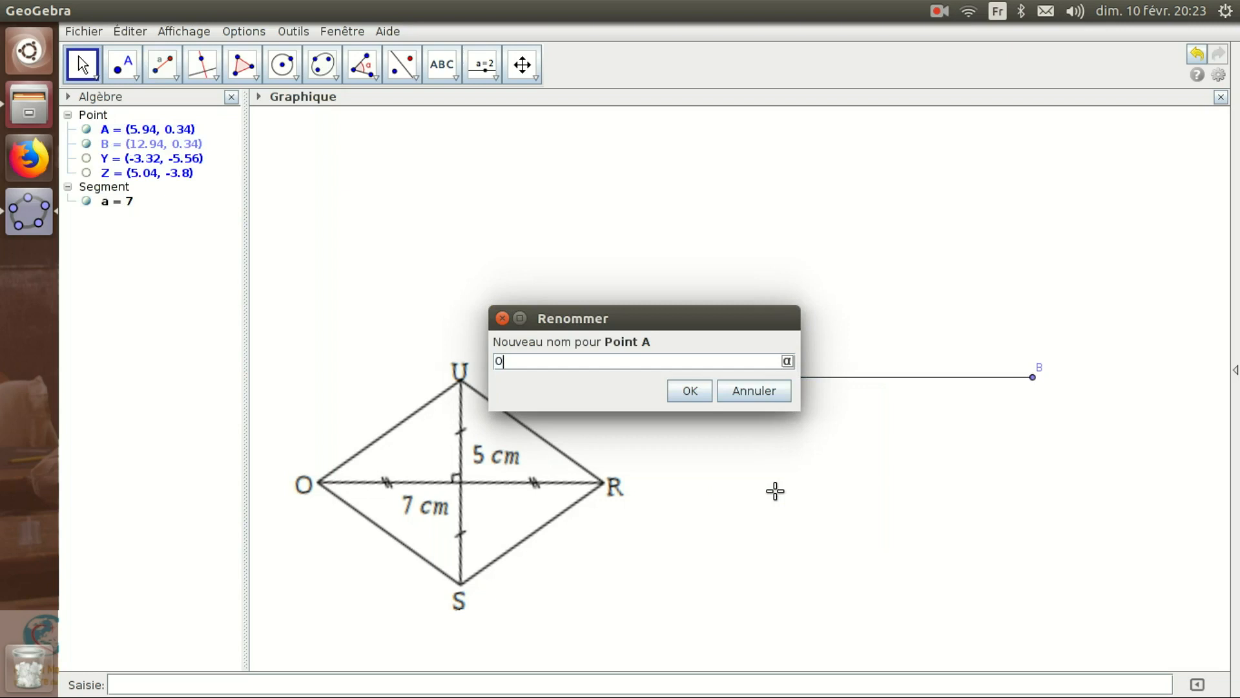
pyautogui.click(700, 391)
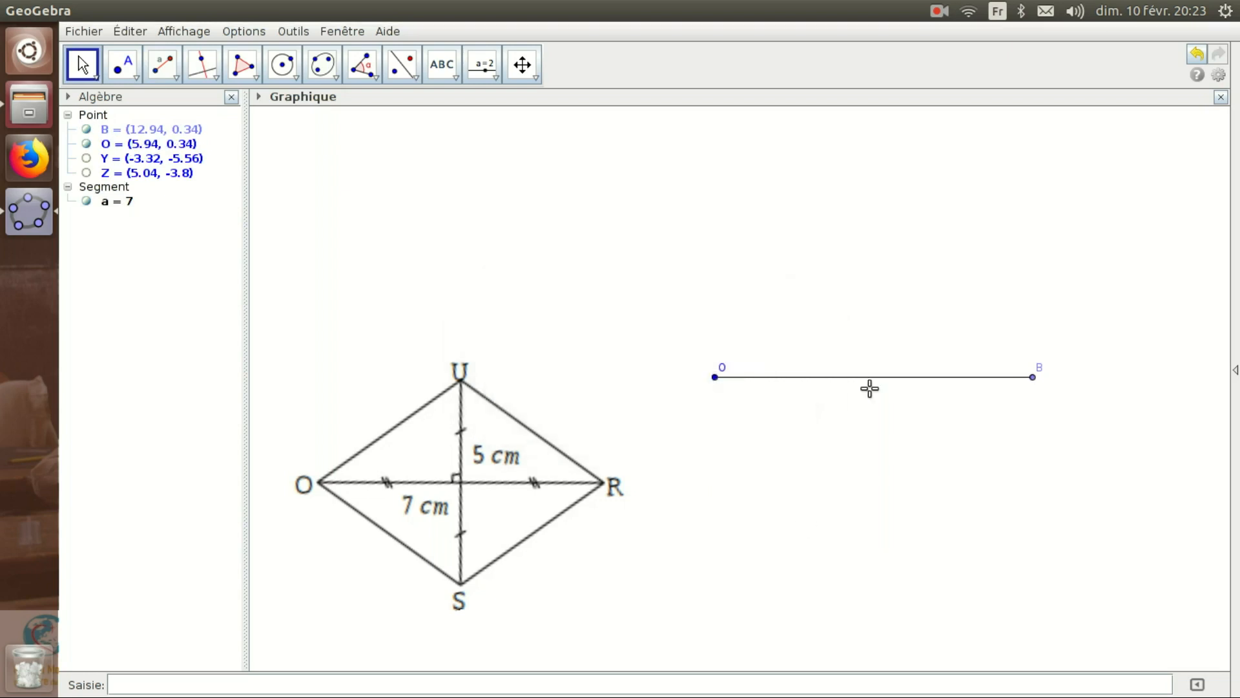
pyautogui.rightClick(1033, 381)
pyautogui.click(1046, 516)
pyautogui.write('R')
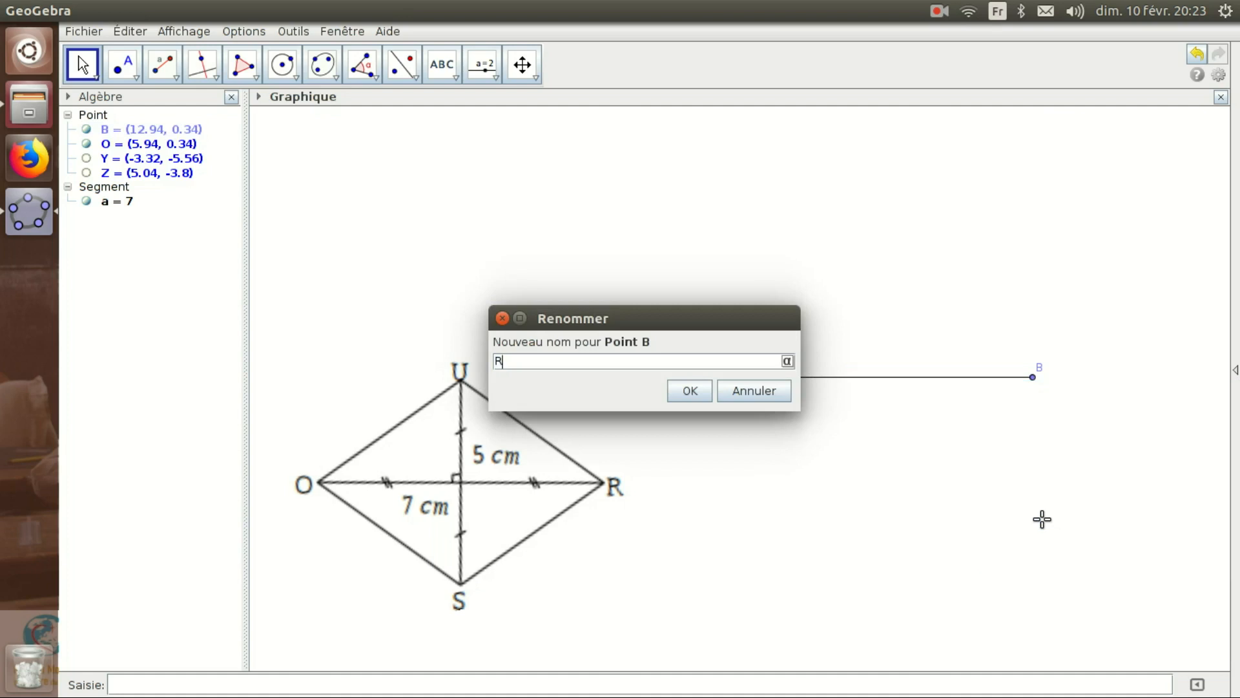
pyautogui.click(689, 390)
pyautogui.hotkey('ctrl', 'z')
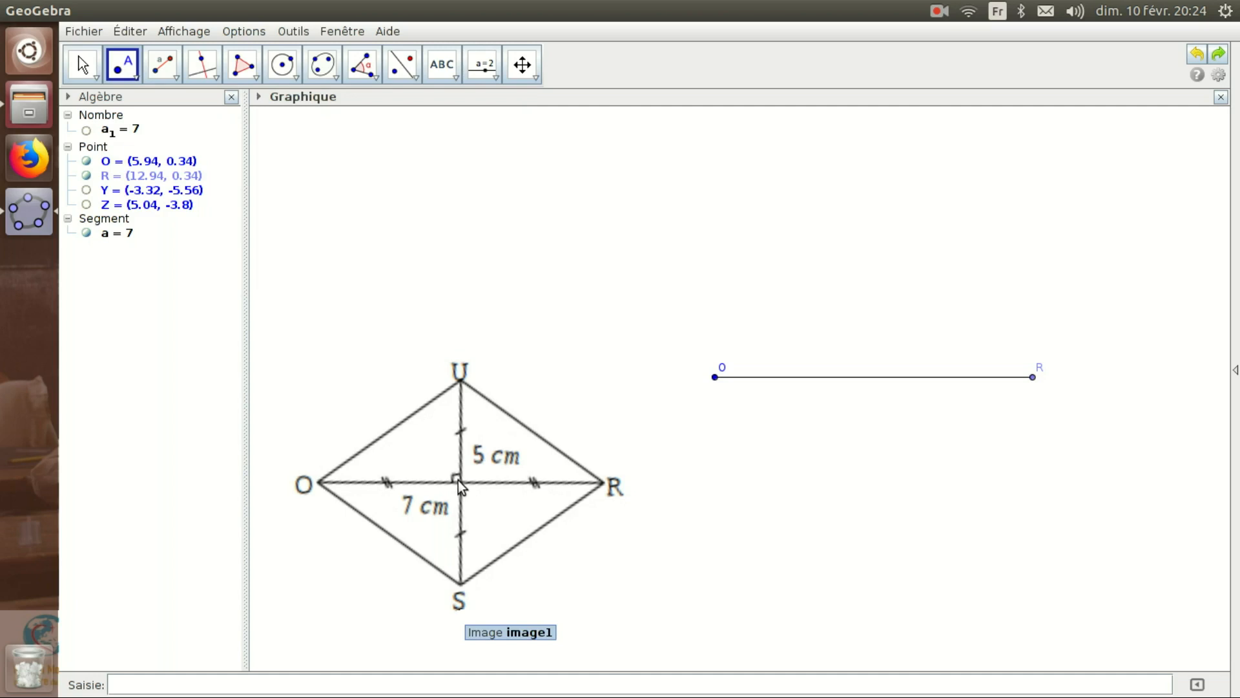
# Construct the midpoint of points O and R on the segment
pyautogui.click(134, 75)
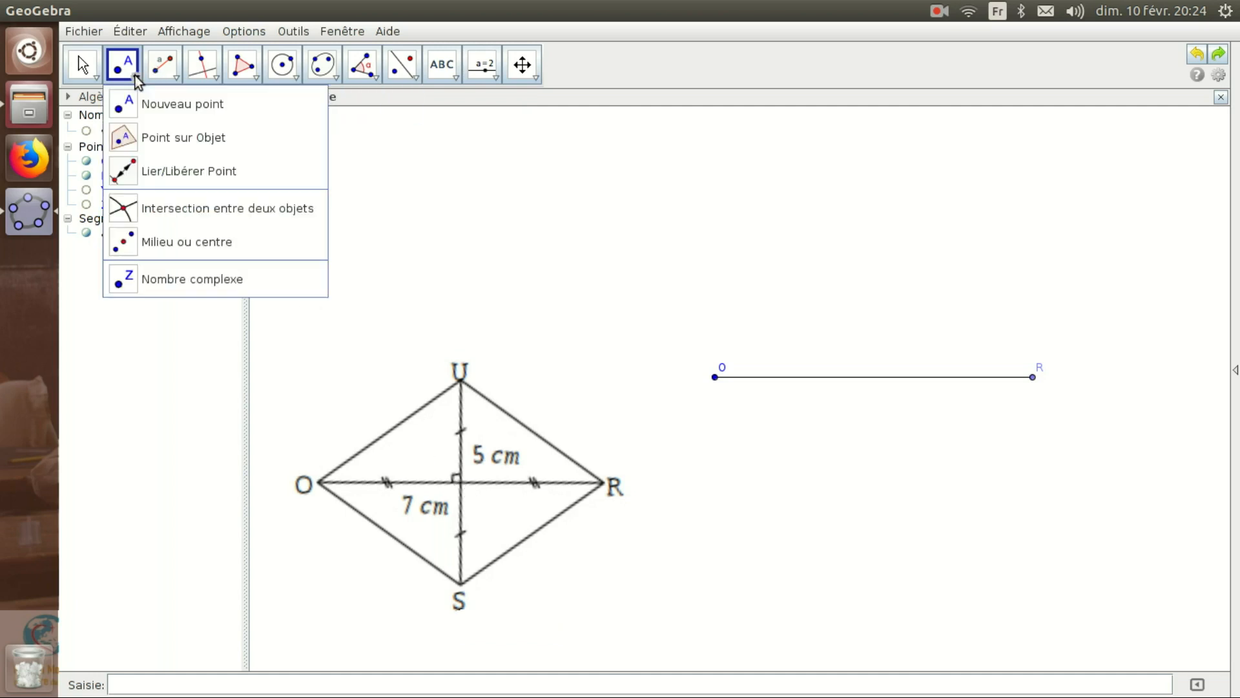
pyautogui.click(163, 247)
pyautogui.click(714, 378)
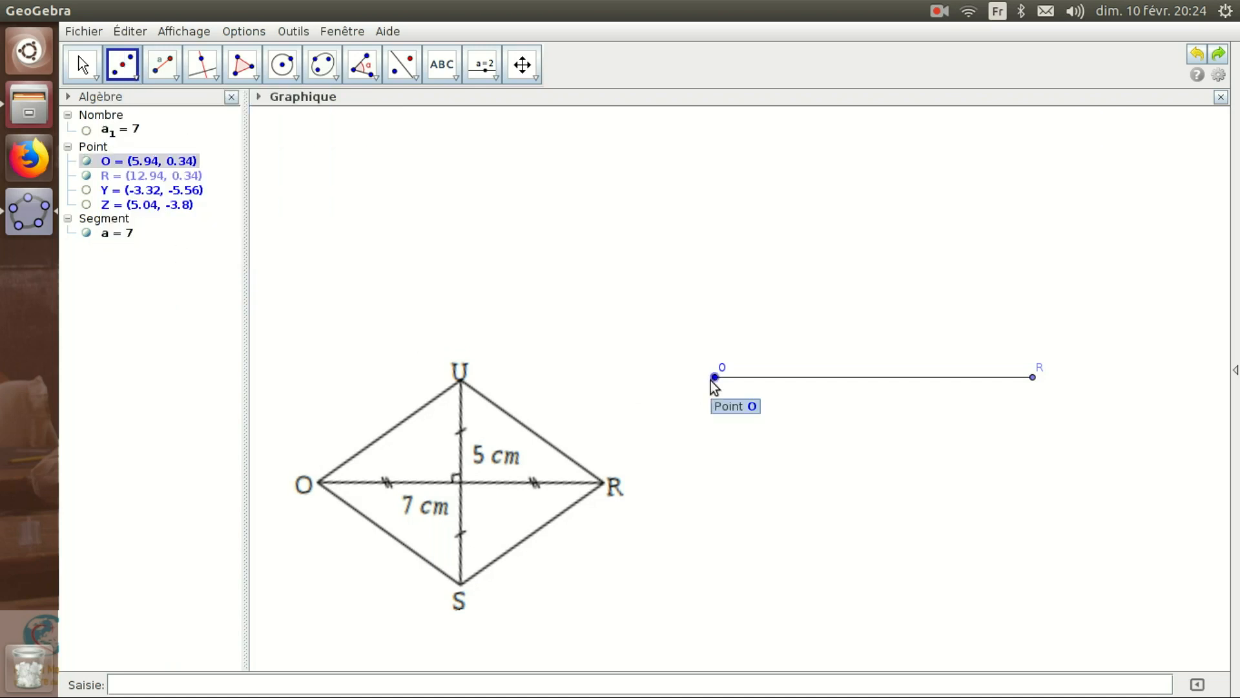
pyautogui.click(1041, 379)
pyautogui.click(1033, 378)
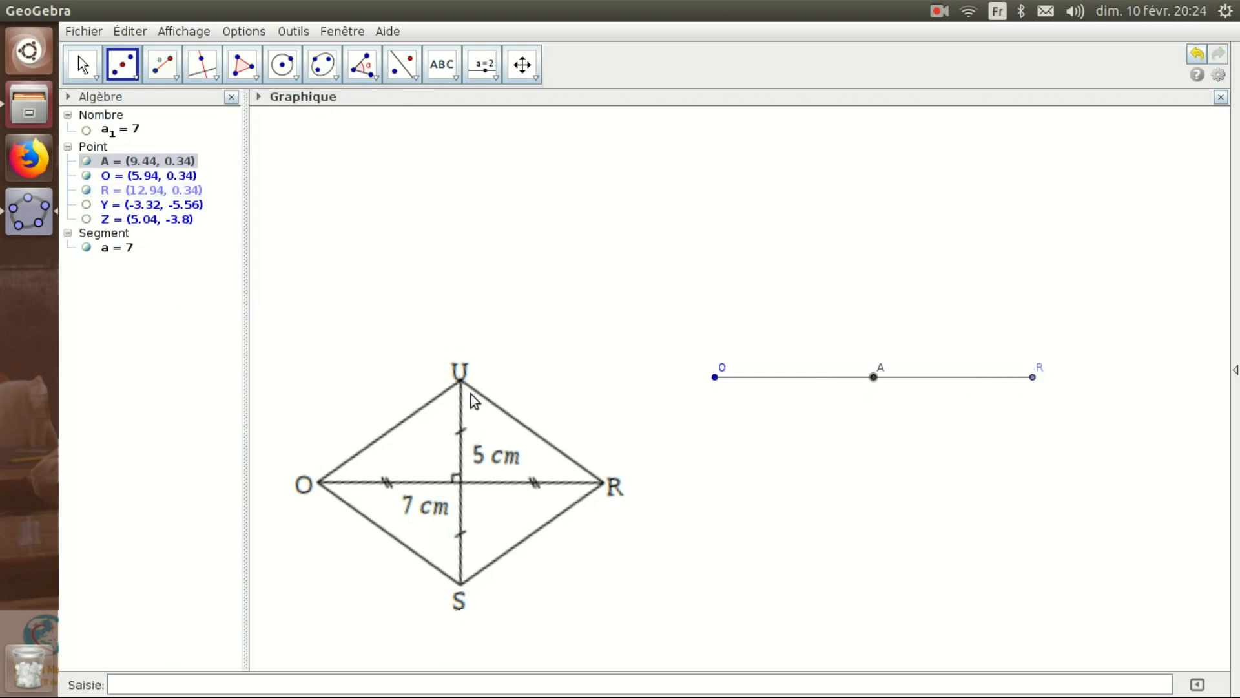
# Construct the line perpendicular to segment OR through its midpoint
pyautogui.click(209, 77)
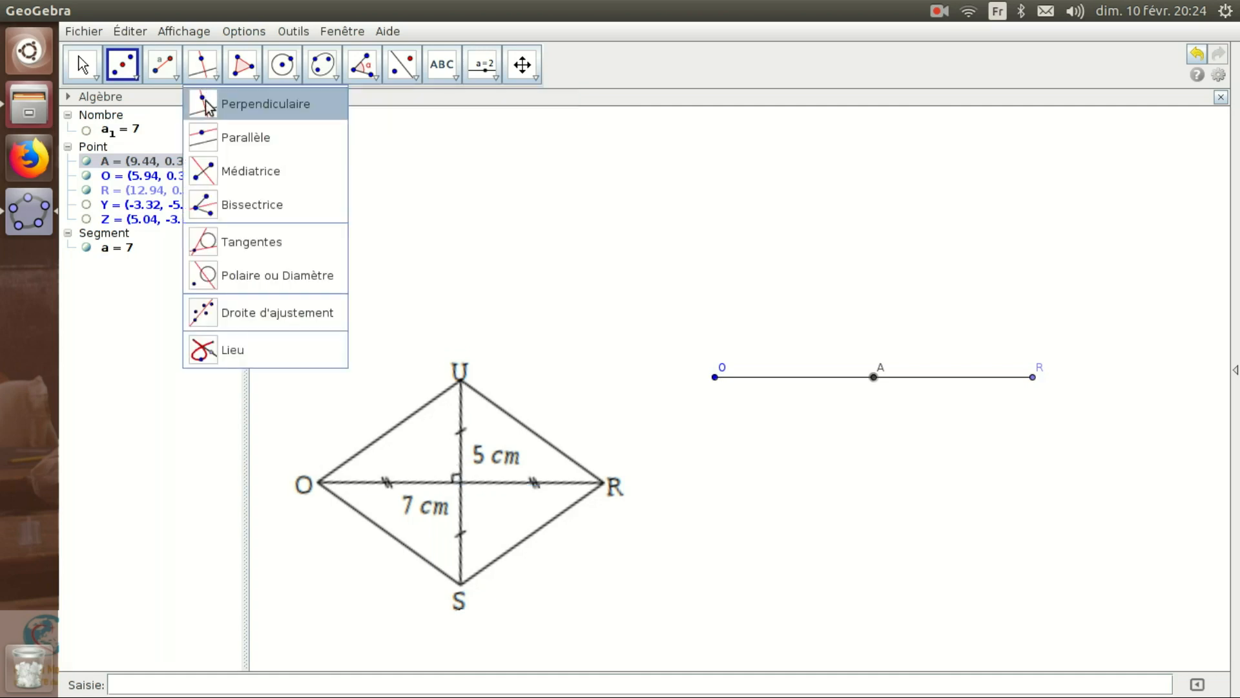
pyautogui.click(209, 105)
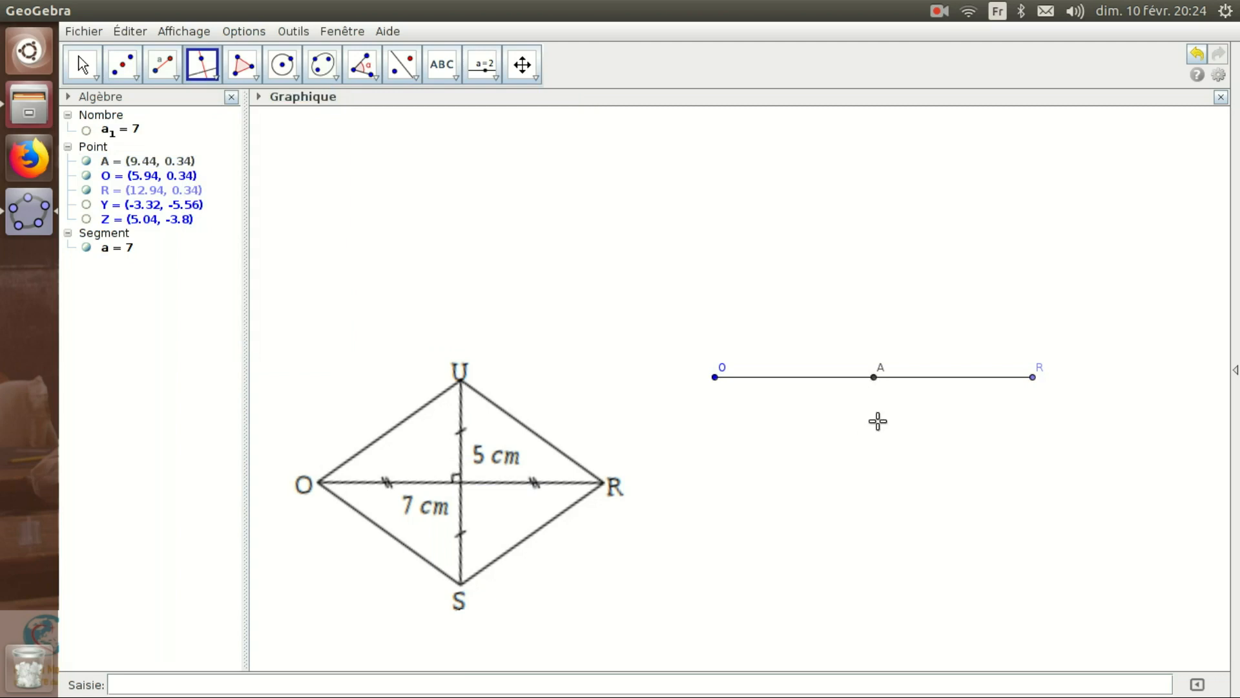
pyautogui.click(875, 376)
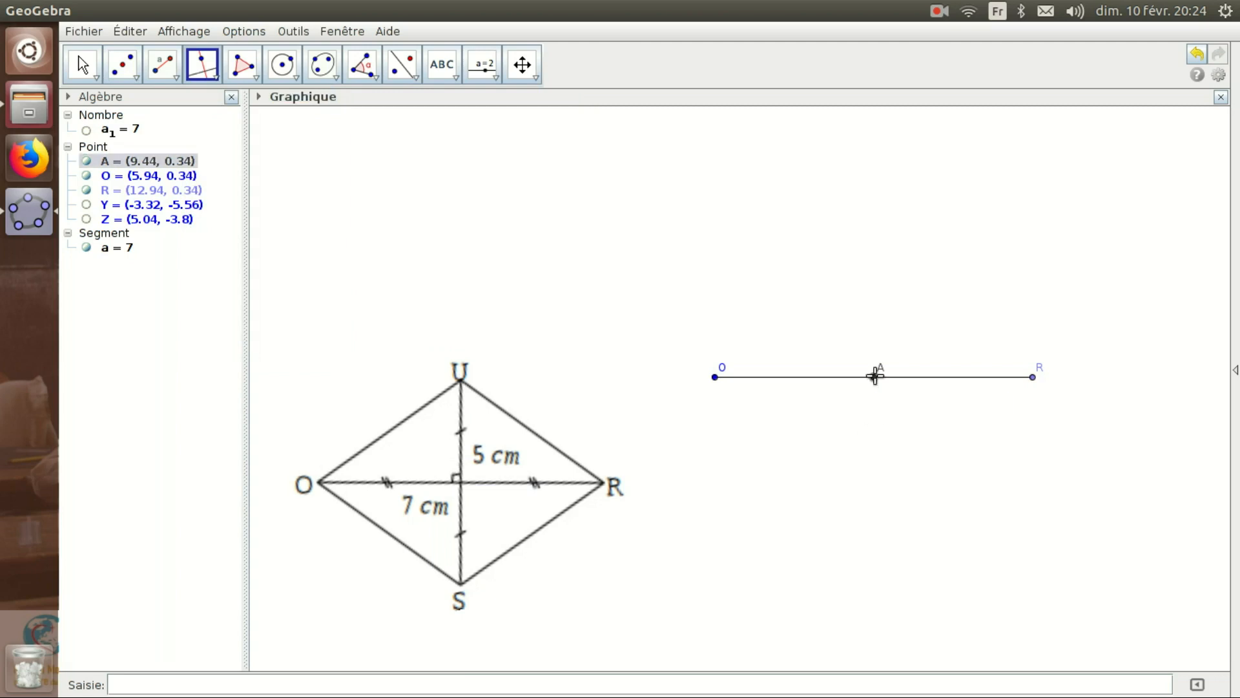
pyautogui.click(837, 377)
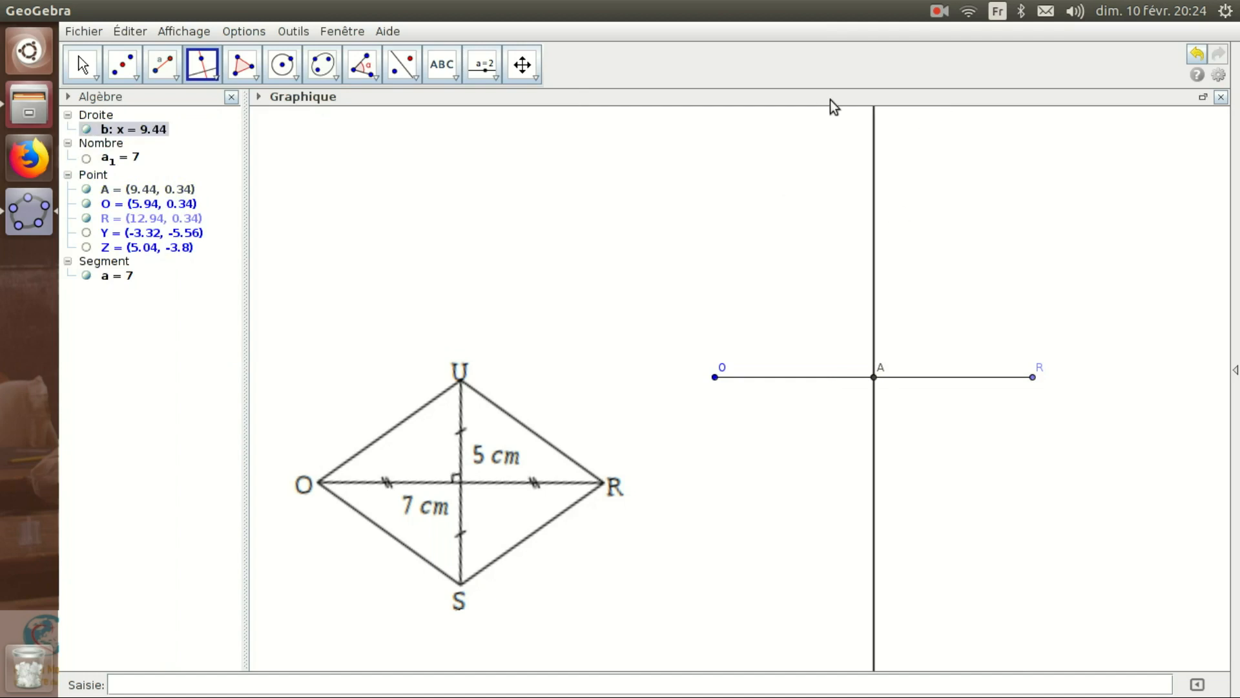
# Move point O slightly to about (6.18, 0.44) and swing point R around it to about (13.18, 0.57)
pyautogui.click(82, 64)
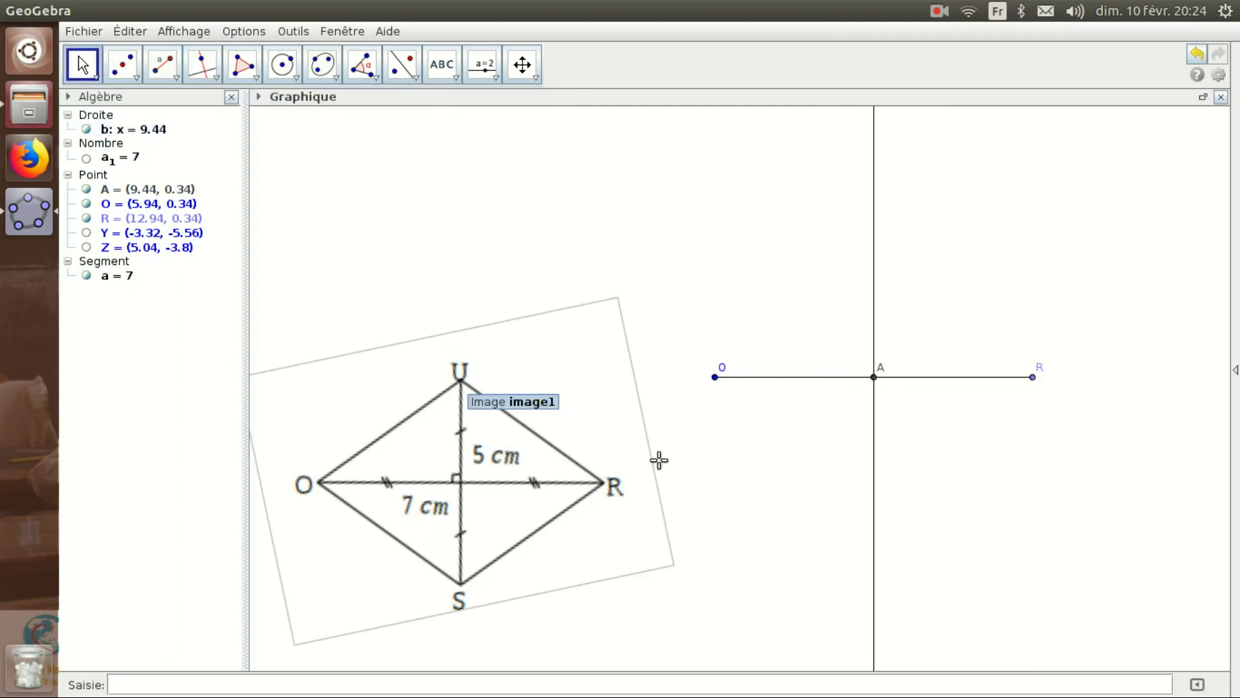
pyautogui.moveTo(717, 379)
pyautogui.mouseDown()
pyautogui.moveTo(739, 303)
pyautogui.moveTo(726, 373)
pyautogui.mouseUp()
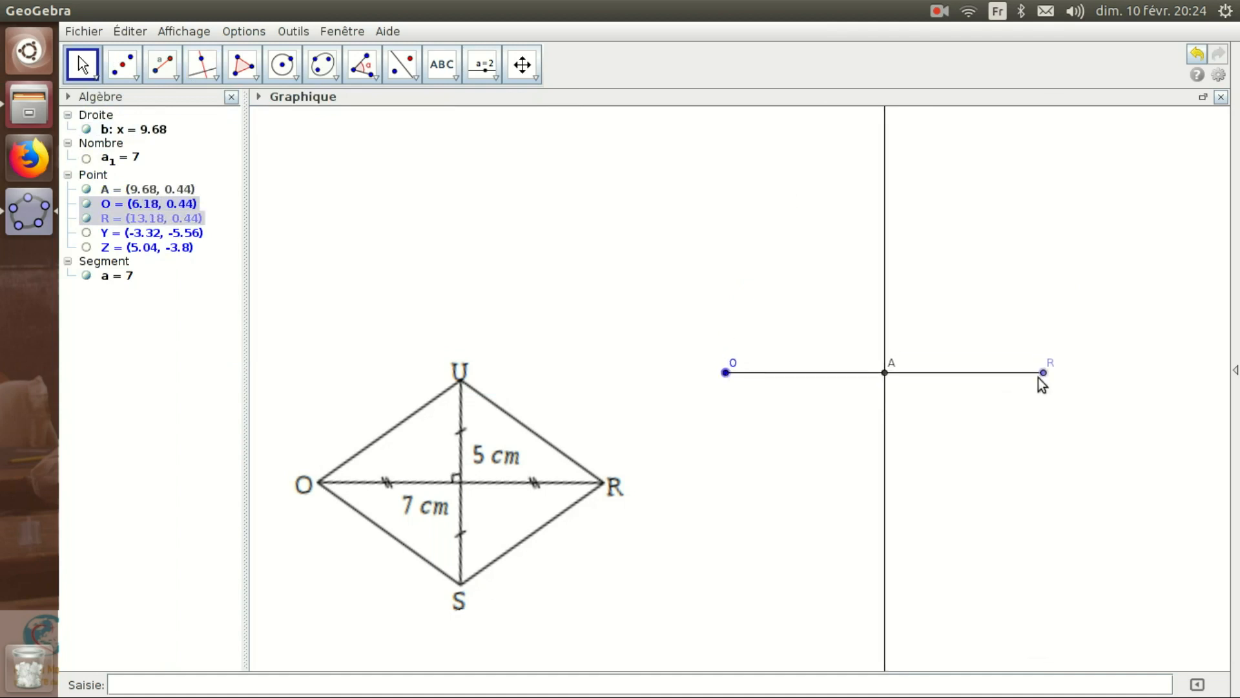
pyautogui.moveTo(1044, 374); pyautogui.dragTo(1018, 368)
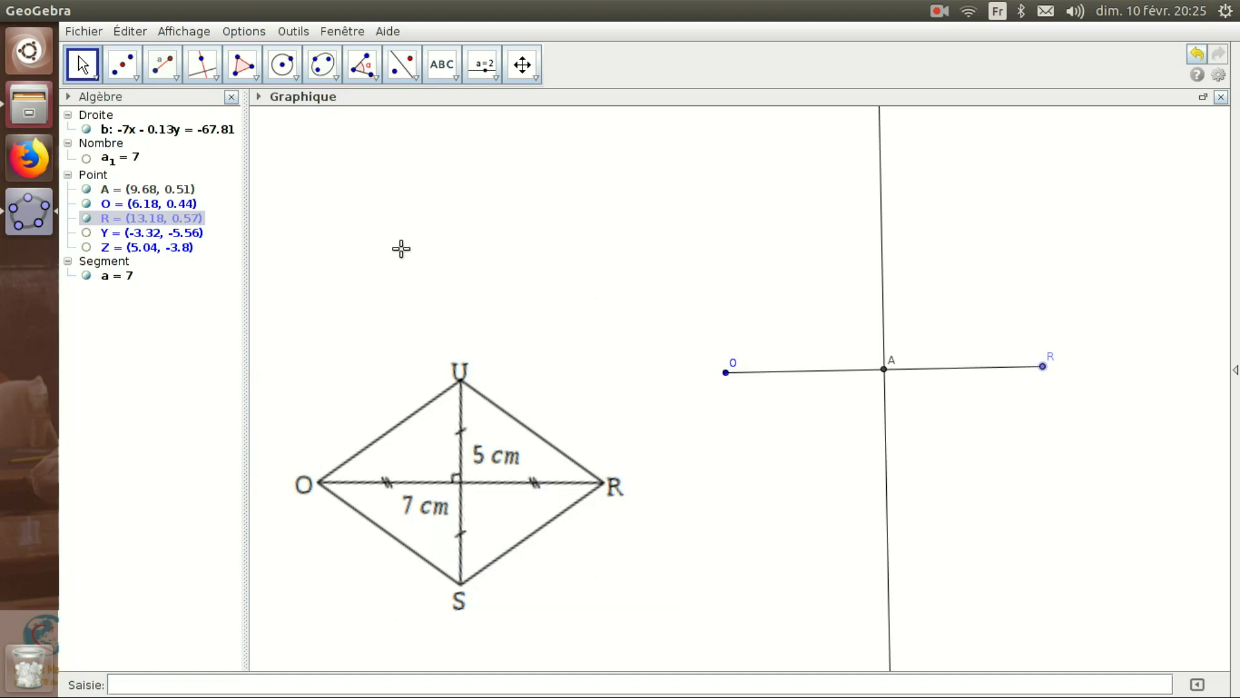
# Draw a circle of radius 2.5 centred on the midpoint of segment OR
pyautogui.click(294, 75)
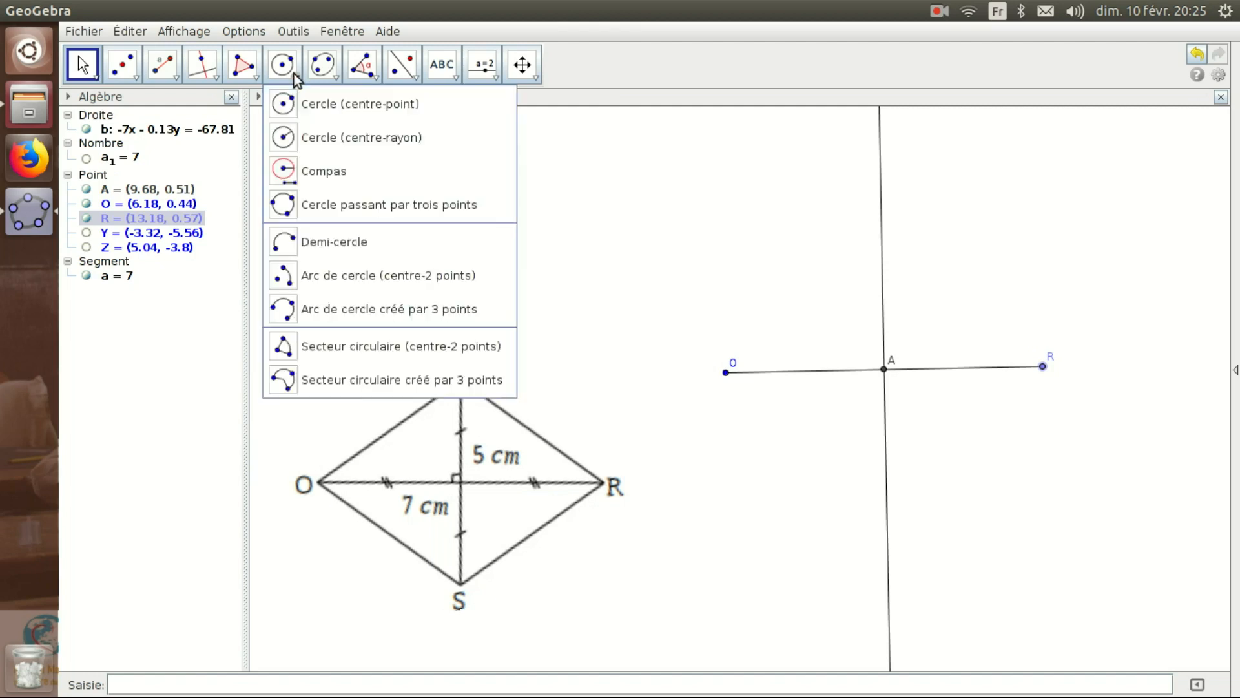
pyautogui.click(287, 139)
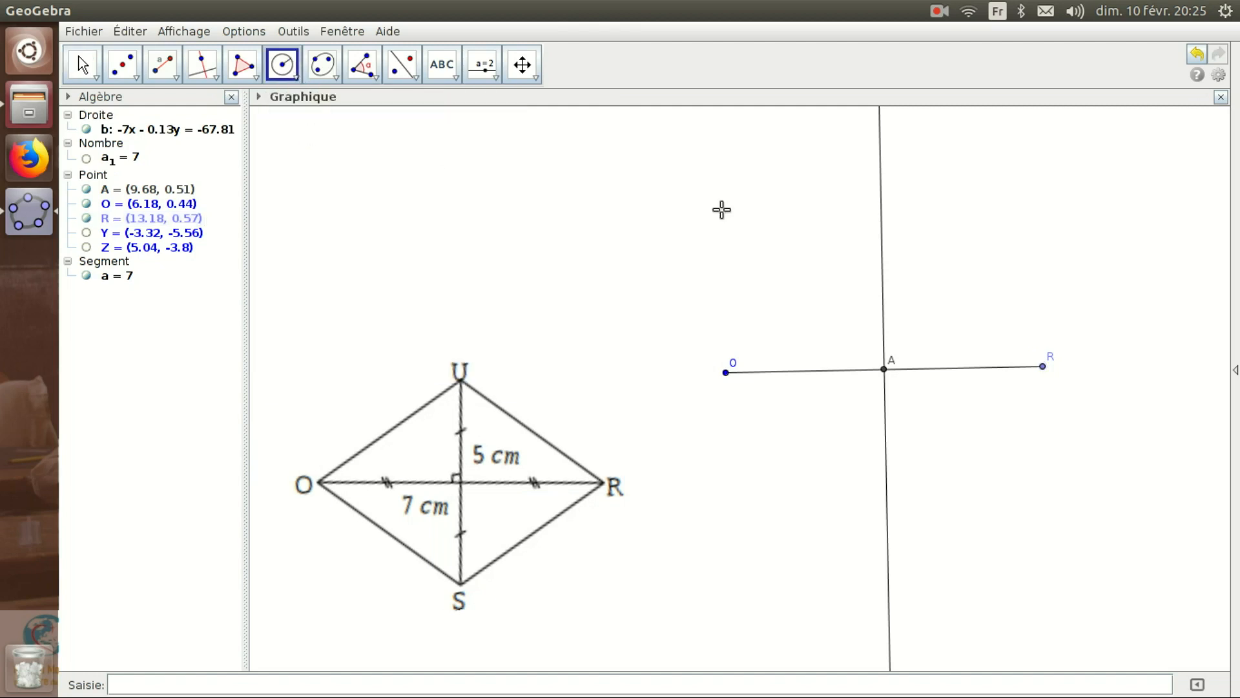
pyautogui.click(883, 369)
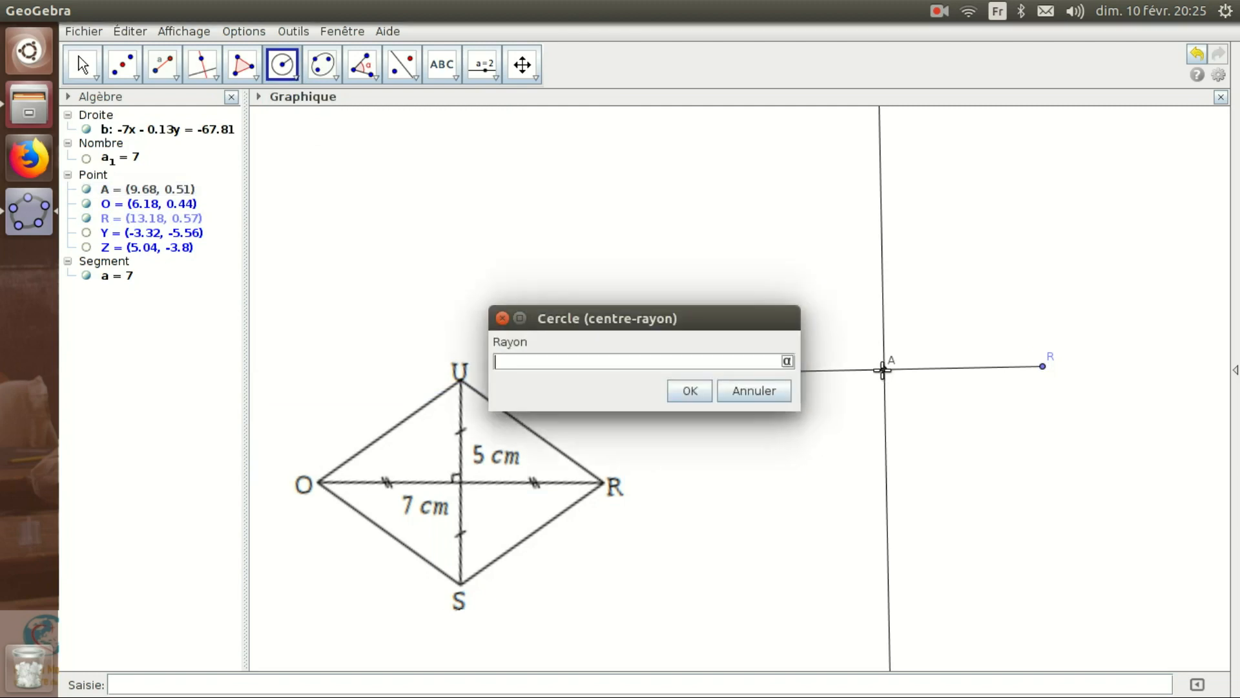
pyautogui.write('2.5')
pyautogui.click(696, 388)
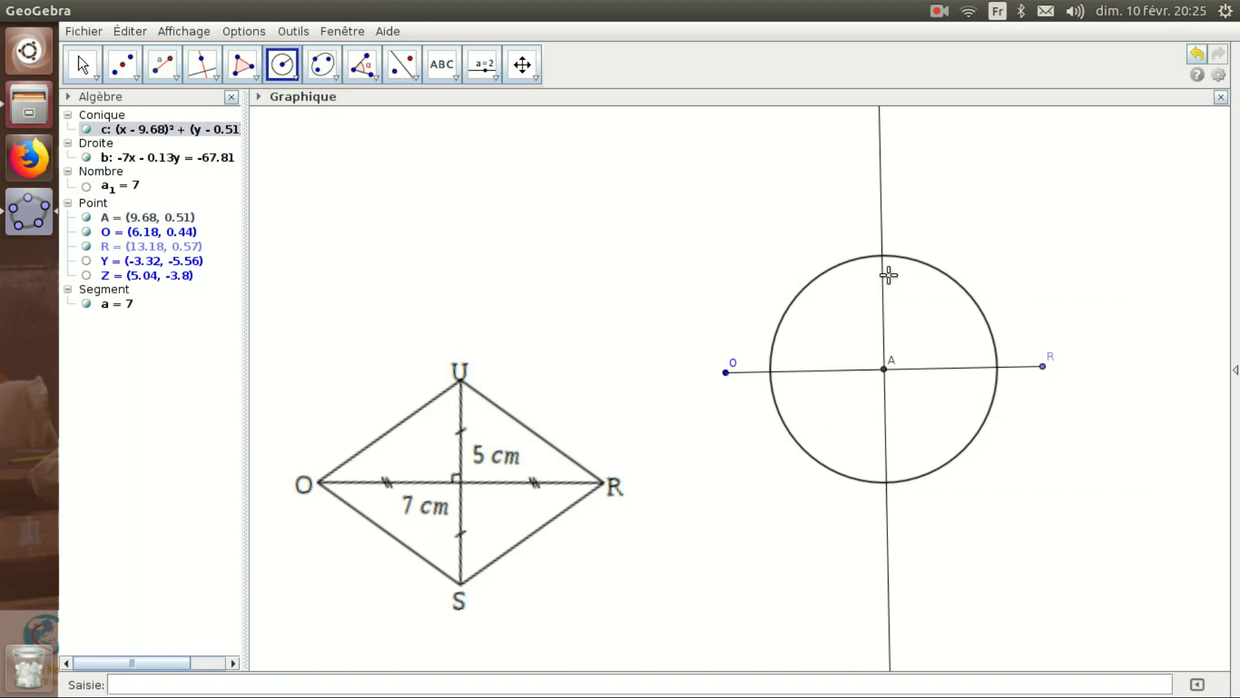
# Create the intersection points of the circle and the perpendicular line
pyautogui.click(135, 69)
pyautogui.click(127, 72)
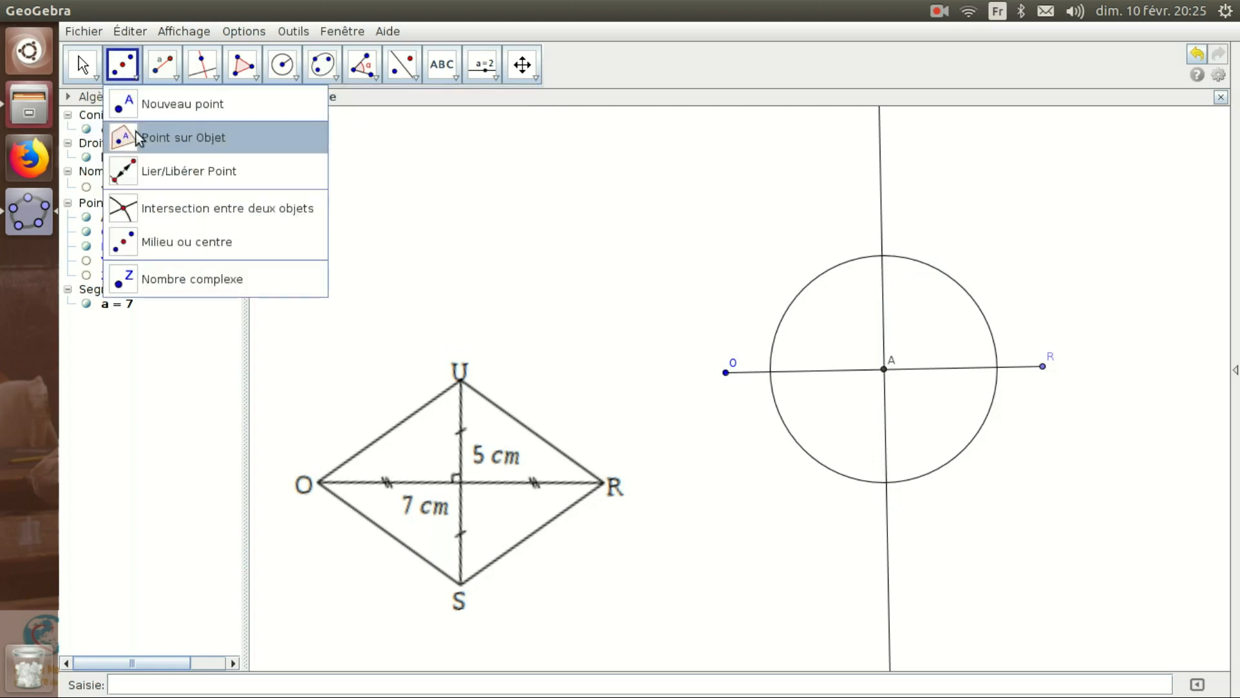
pyautogui.click(157, 207)
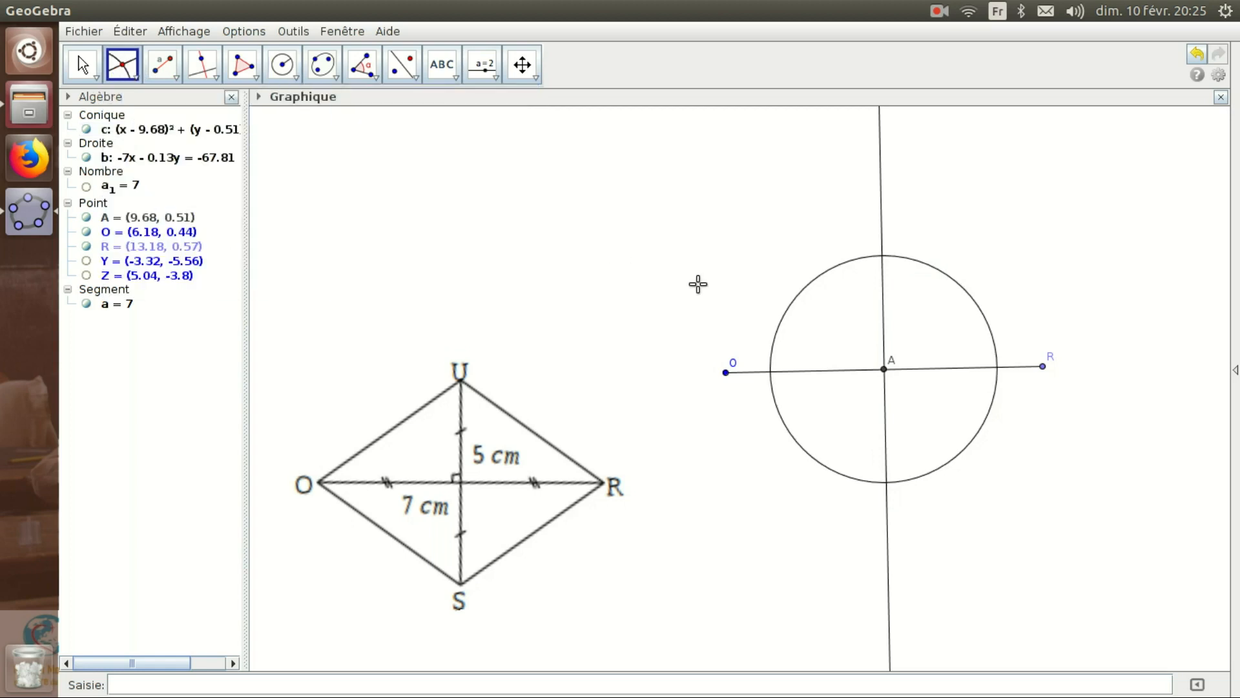
pyautogui.click(812, 280)
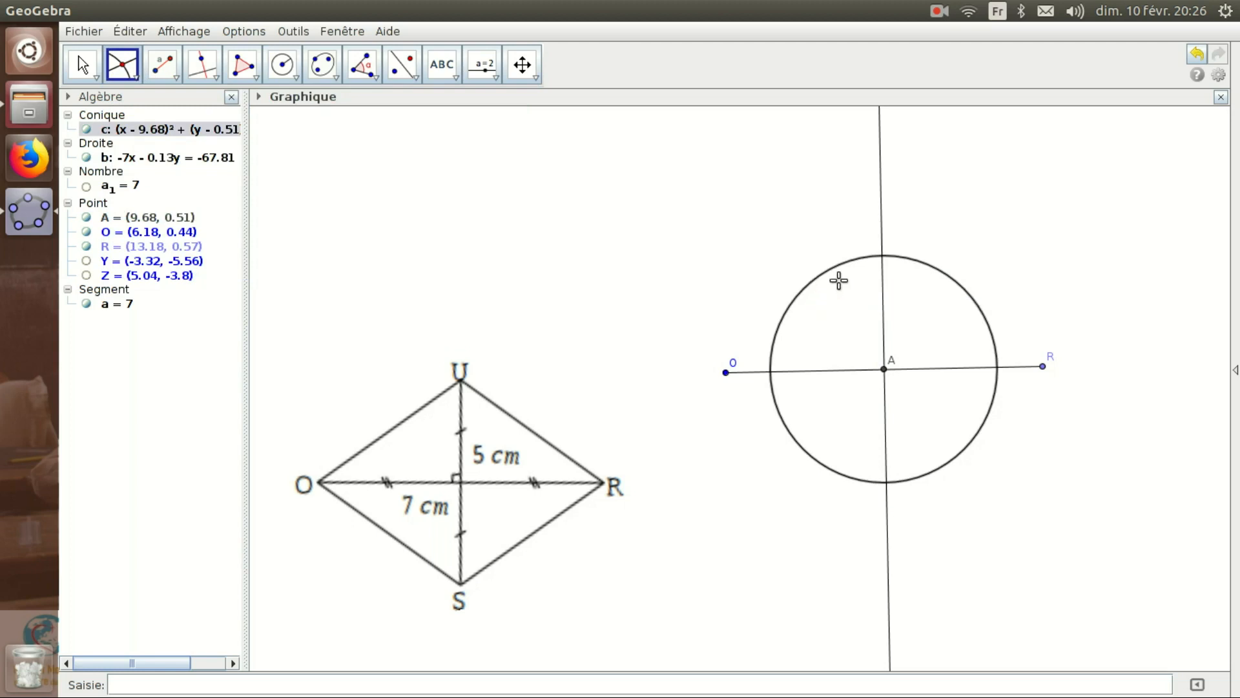
pyautogui.click(884, 281)
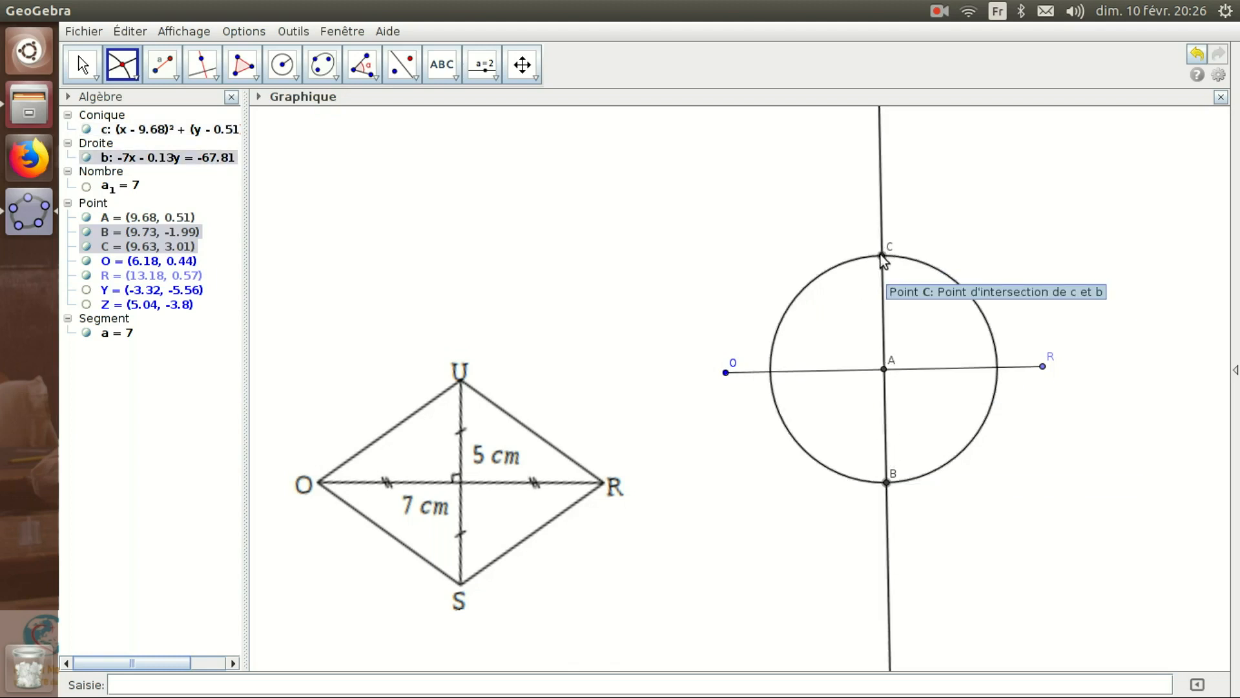
# Rename the upper intersection point of the circle and the perpendicular line as U
pyautogui.rightClick(881, 255)
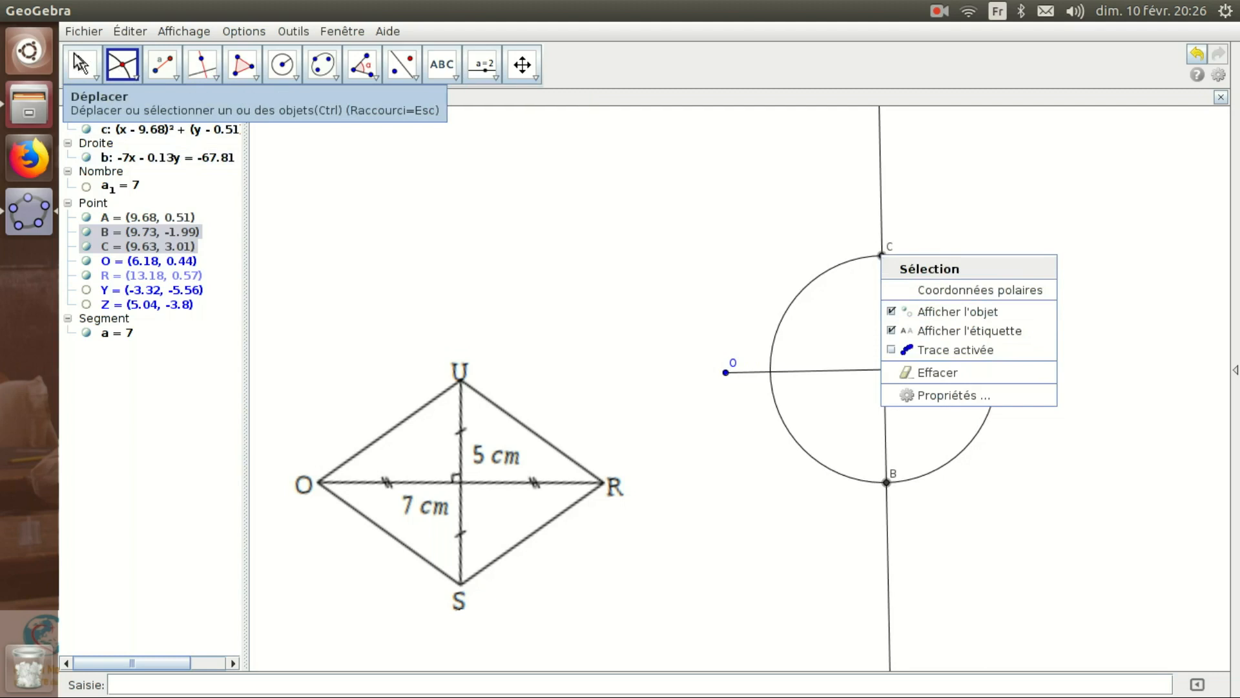
pyautogui.click(81, 65)
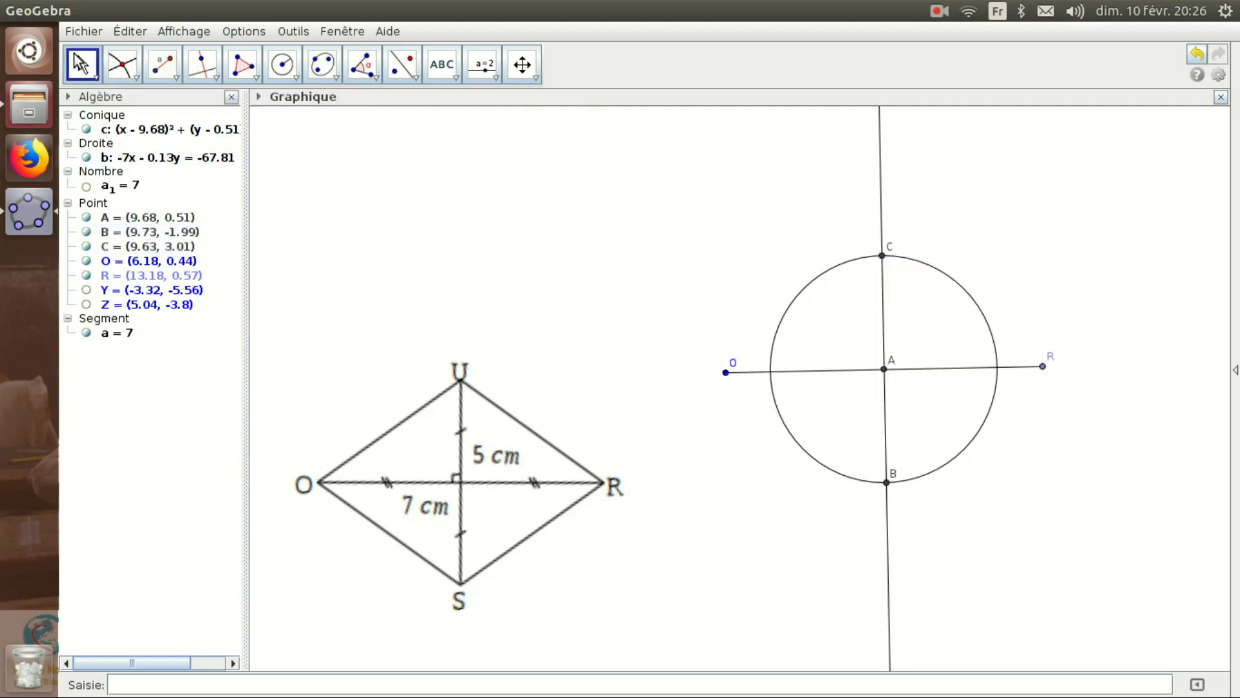
pyautogui.rightClick(883, 255)
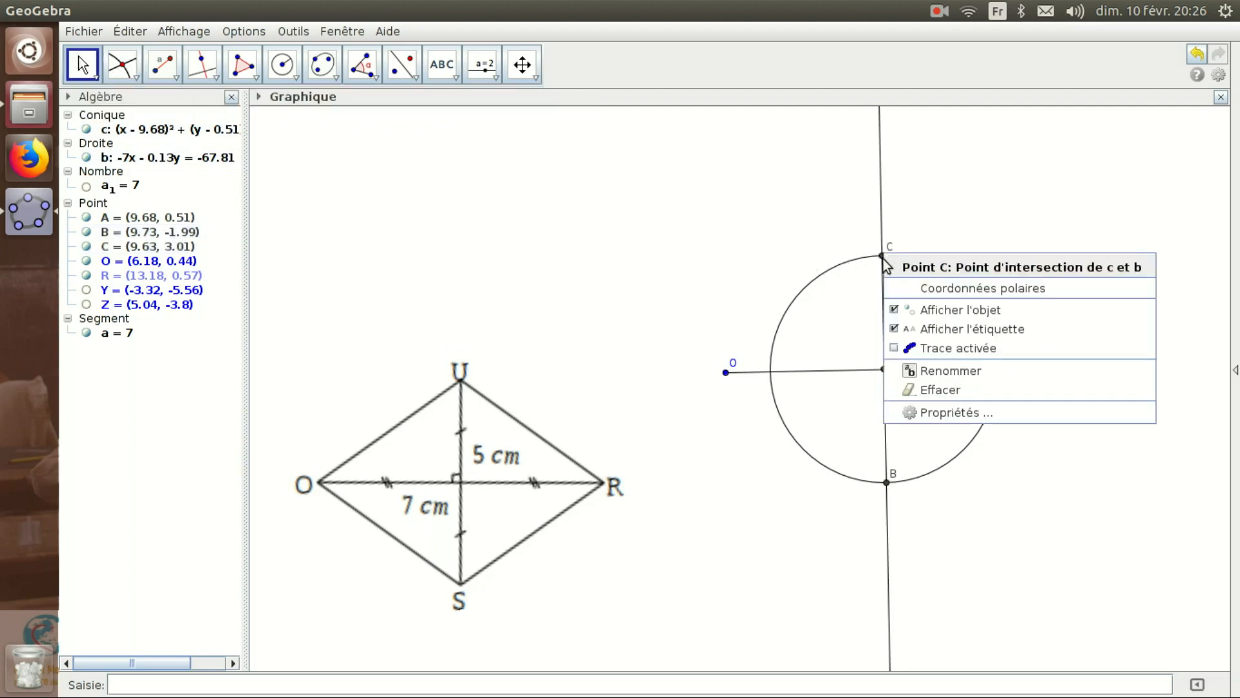
pyautogui.click(932, 370)
pyautogui.write('U')
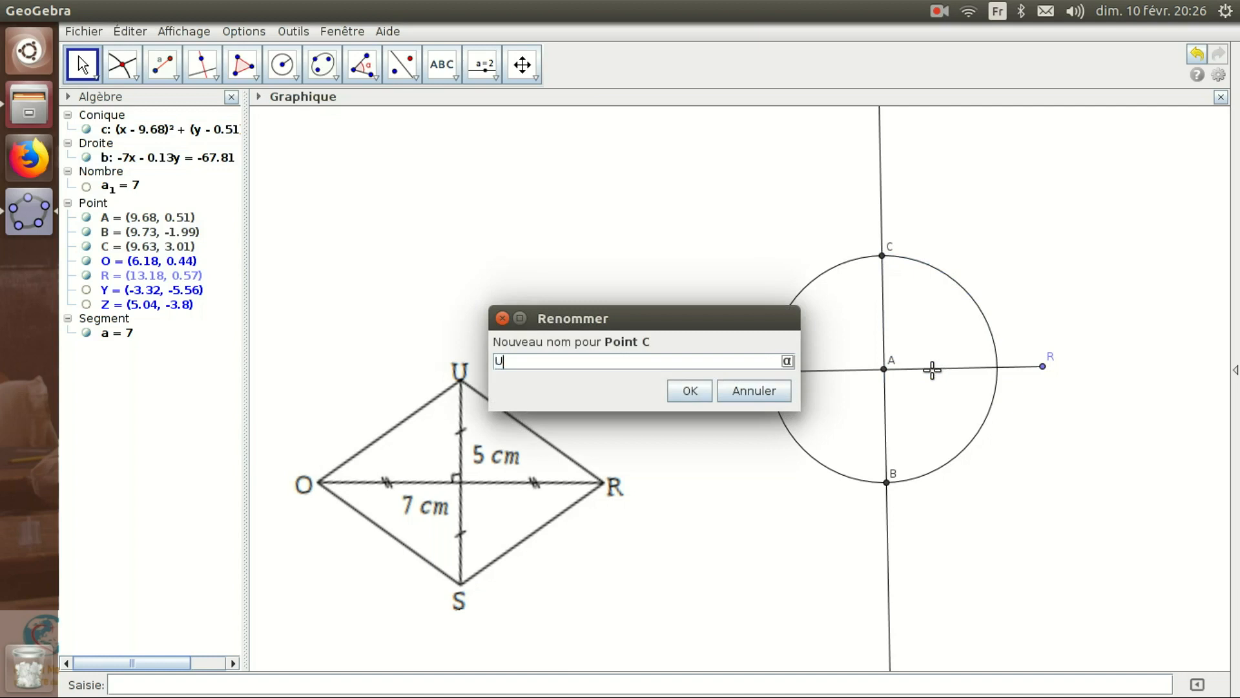
pyautogui.click(690, 390)
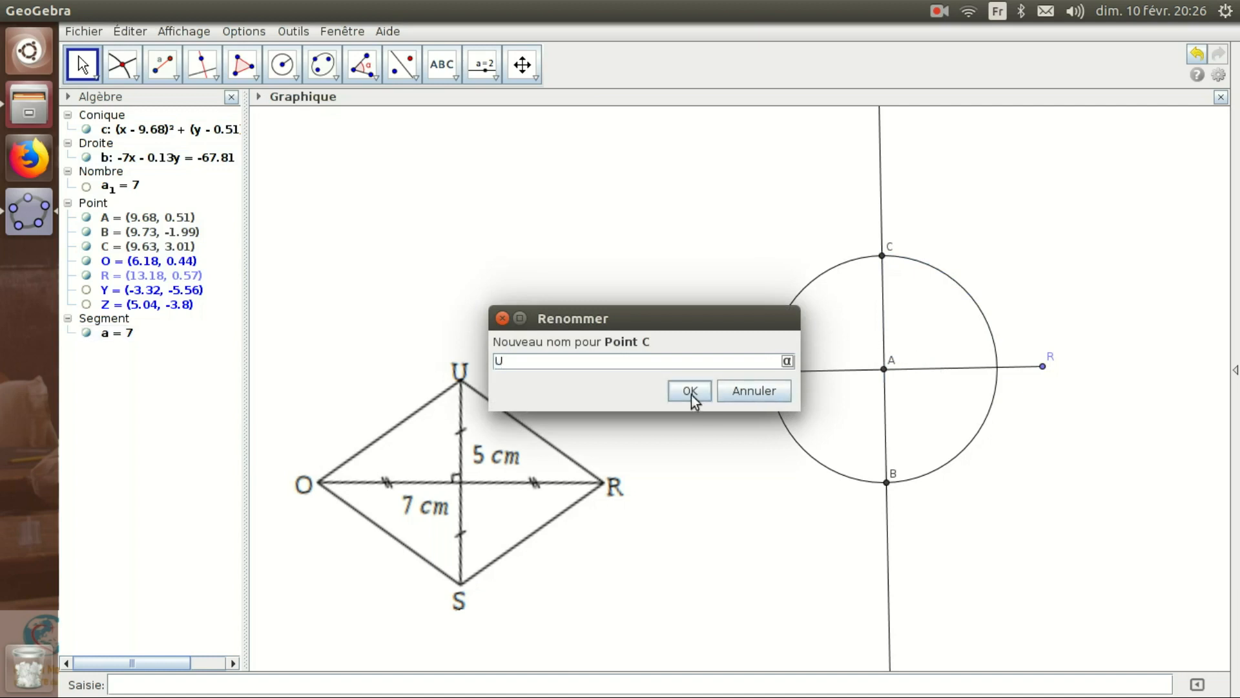
# Rename the lower intersection point of the circle and the perpendicular as S, and move its label to the point's lower left
pyautogui.rightClick(887, 485)
pyautogui.click(937, 604)
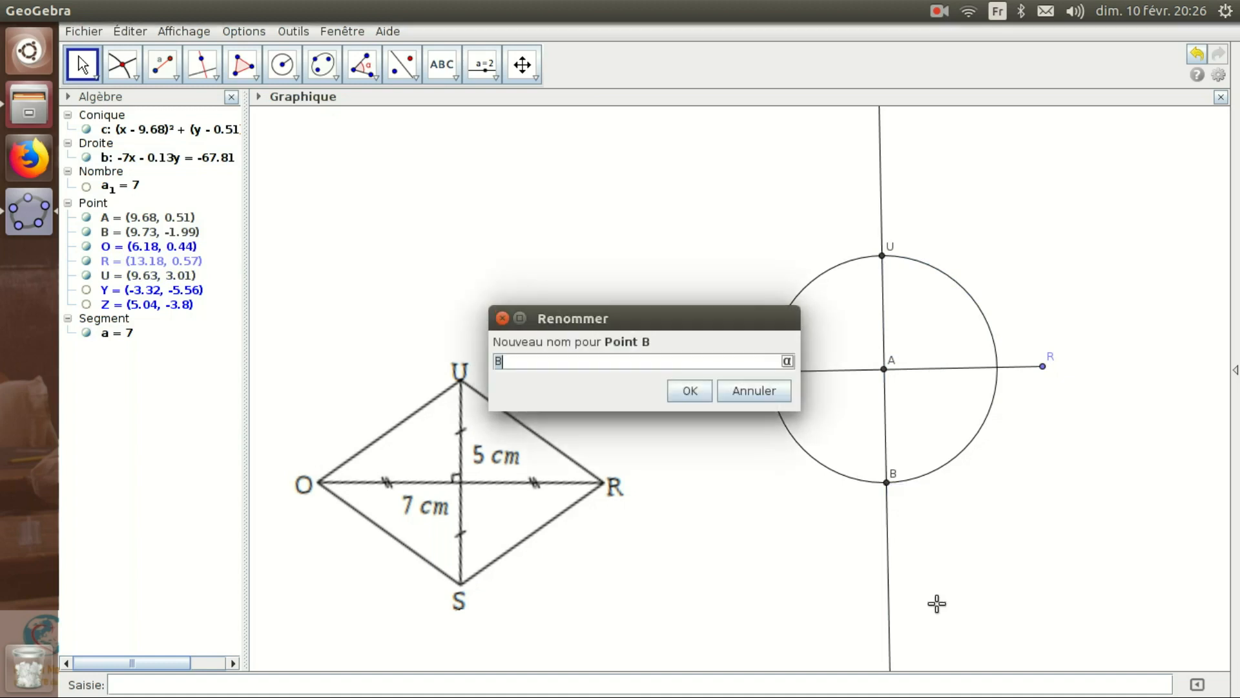
pyautogui.write('S')
pyautogui.click(694, 393)
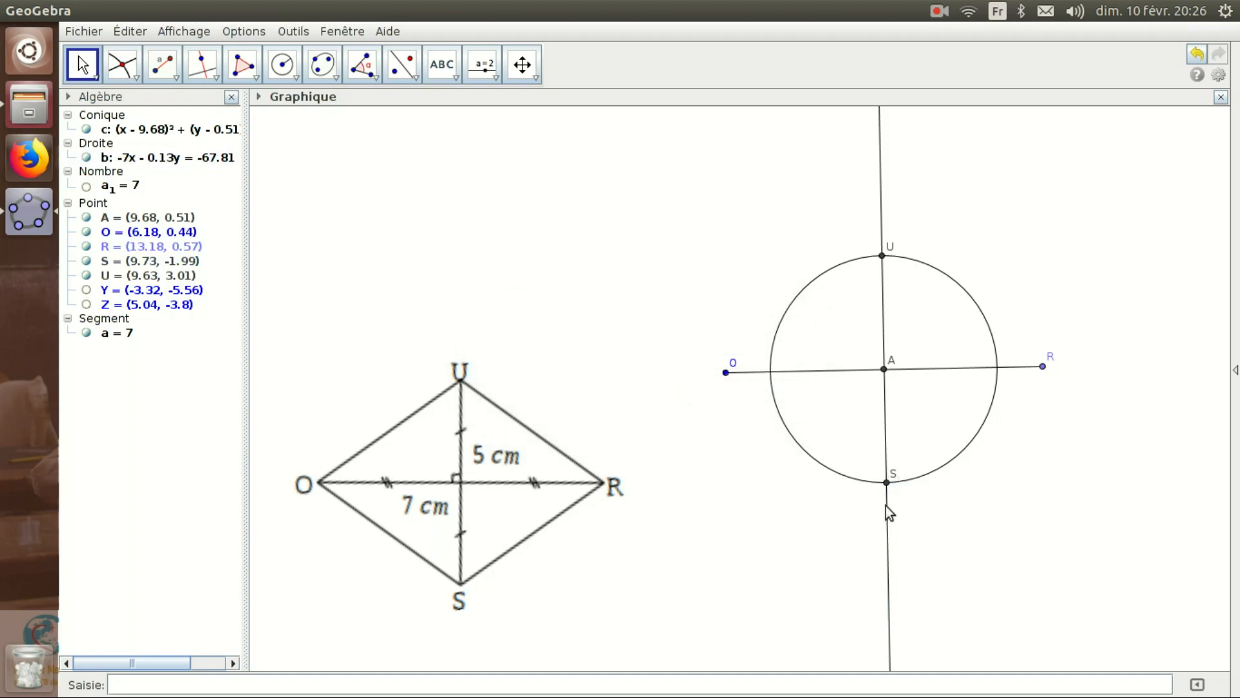
pyautogui.moveTo(893, 476); pyautogui.dragTo(875, 497)
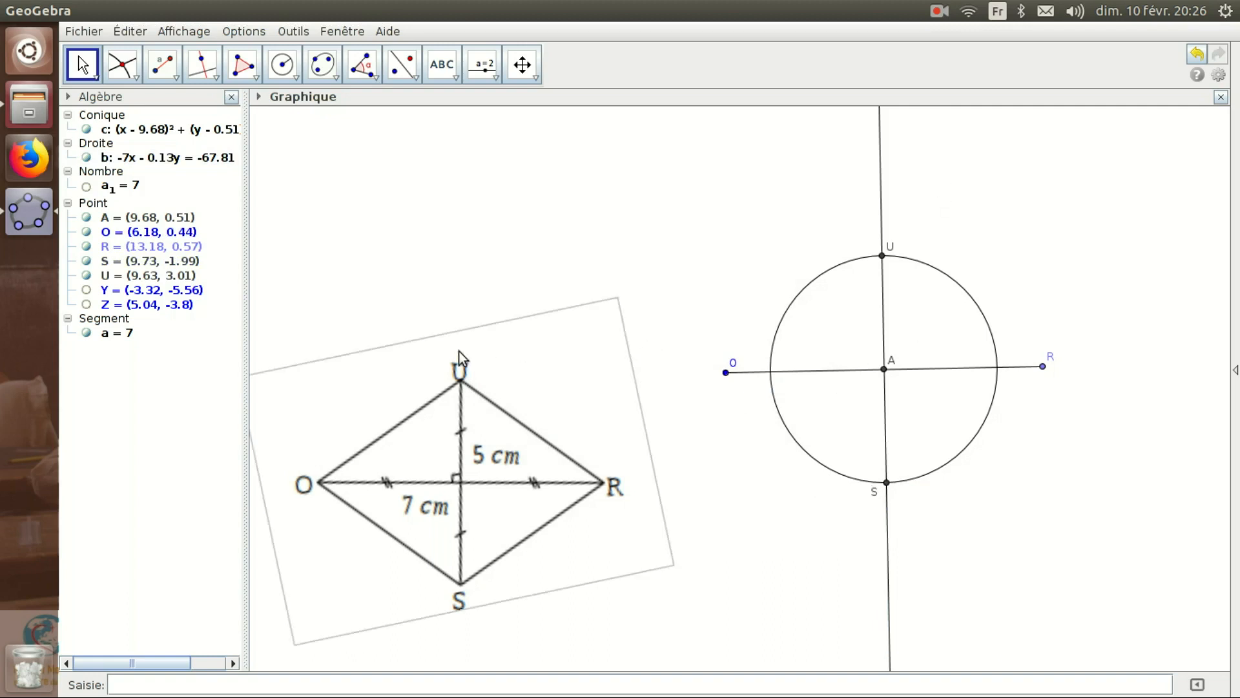
# Draw the polygon OURS through points O, U, R and S, closing it at O
pyautogui.click(252, 75)
pyautogui.click(258, 106)
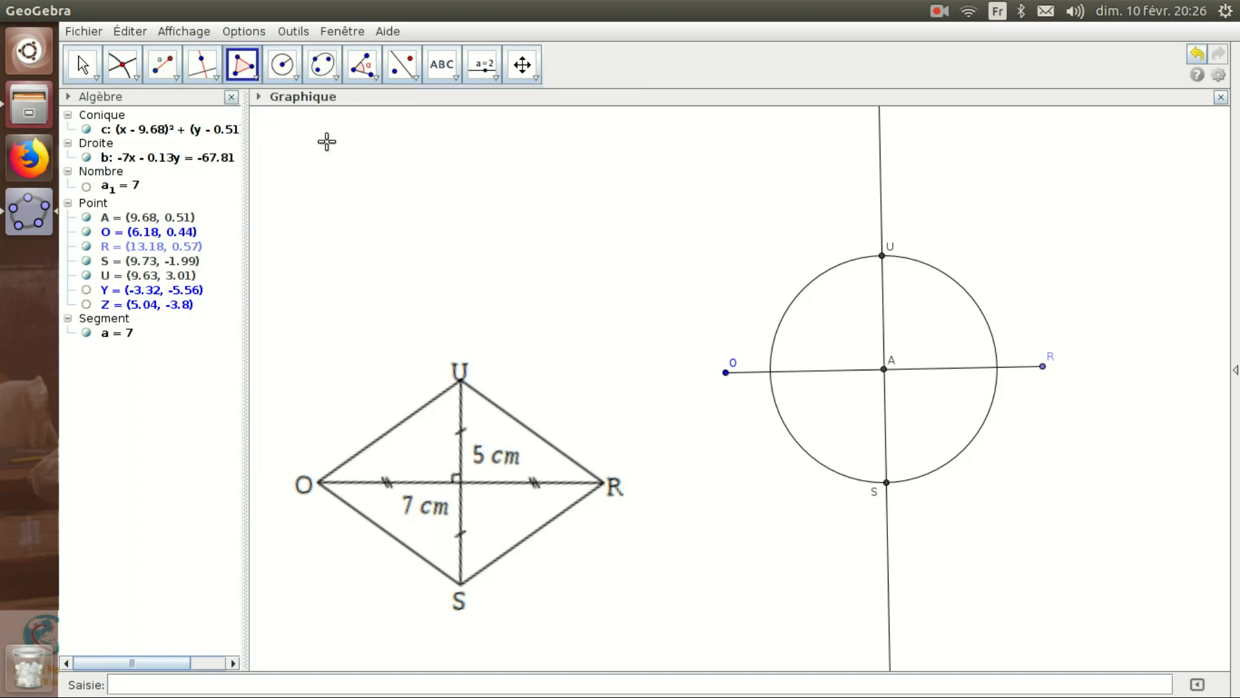
pyautogui.click(725, 372)
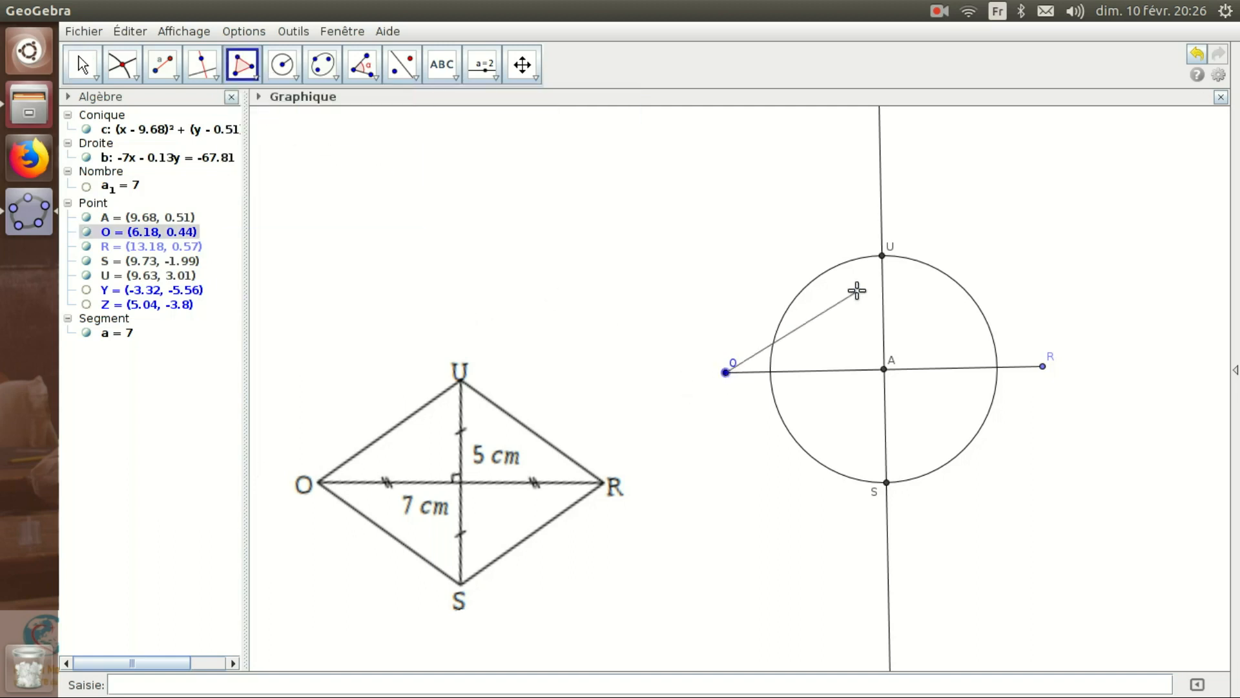
pyautogui.click(883, 256)
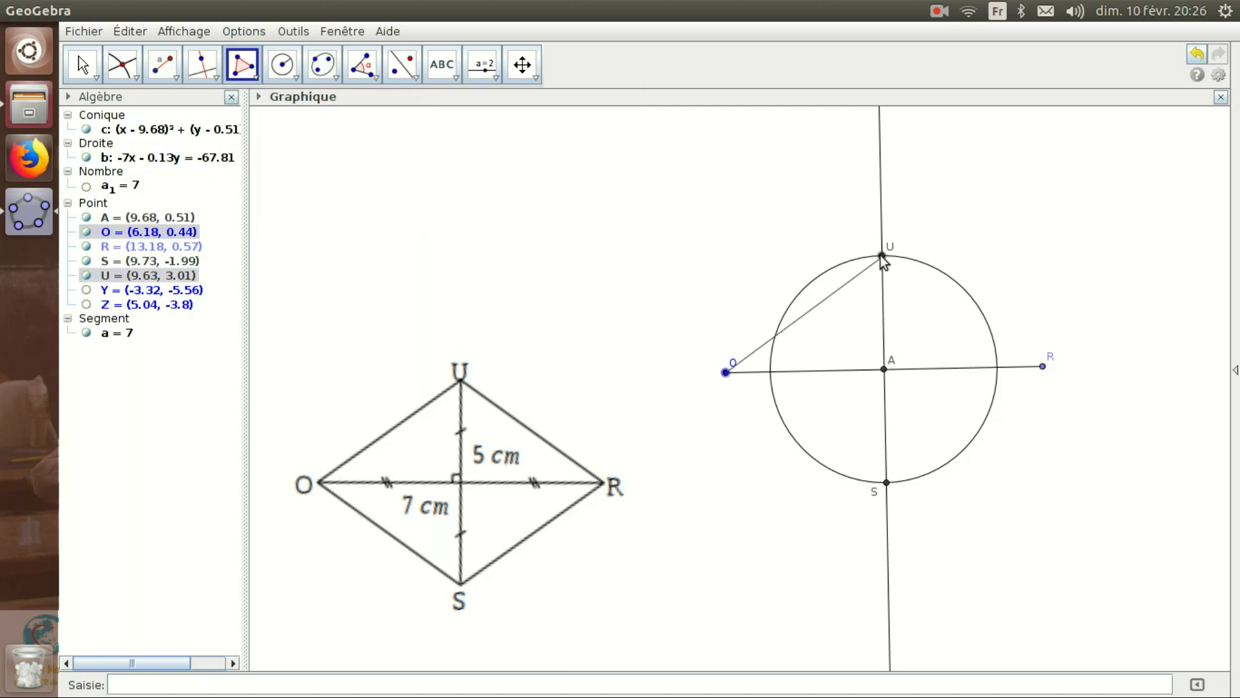
pyautogui.click(1041, 365)
pyautogui.click(890, 479)
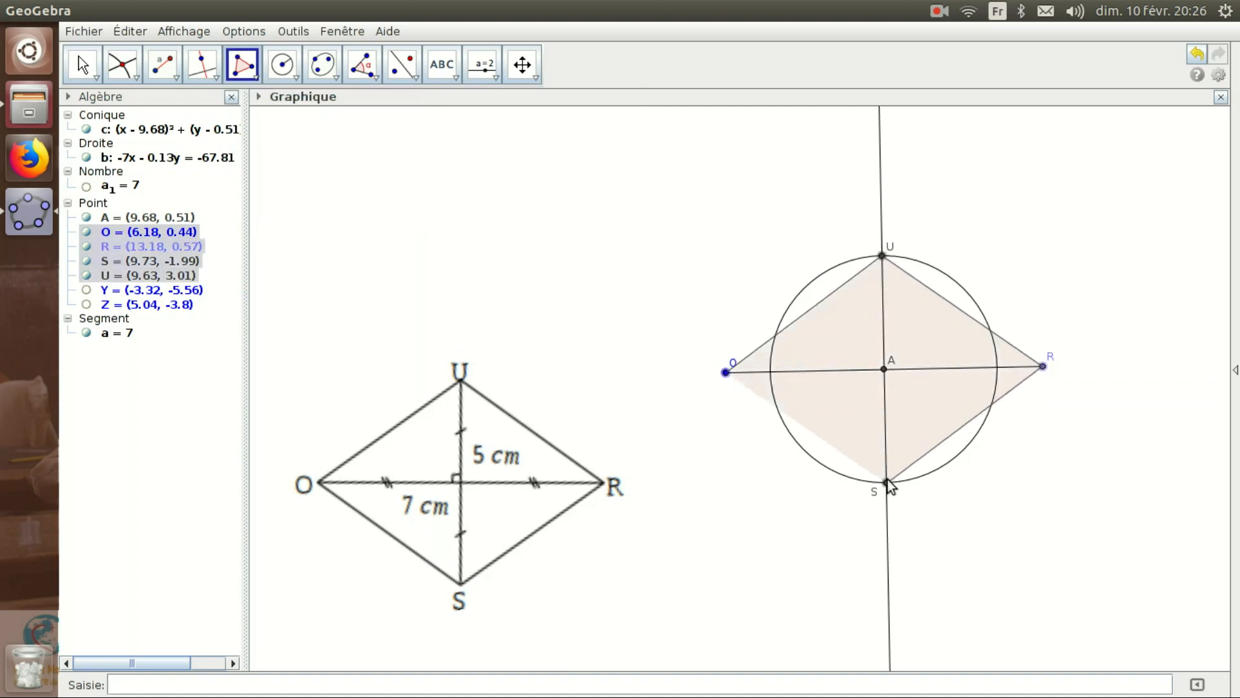
pyautogui.click(726, 372)
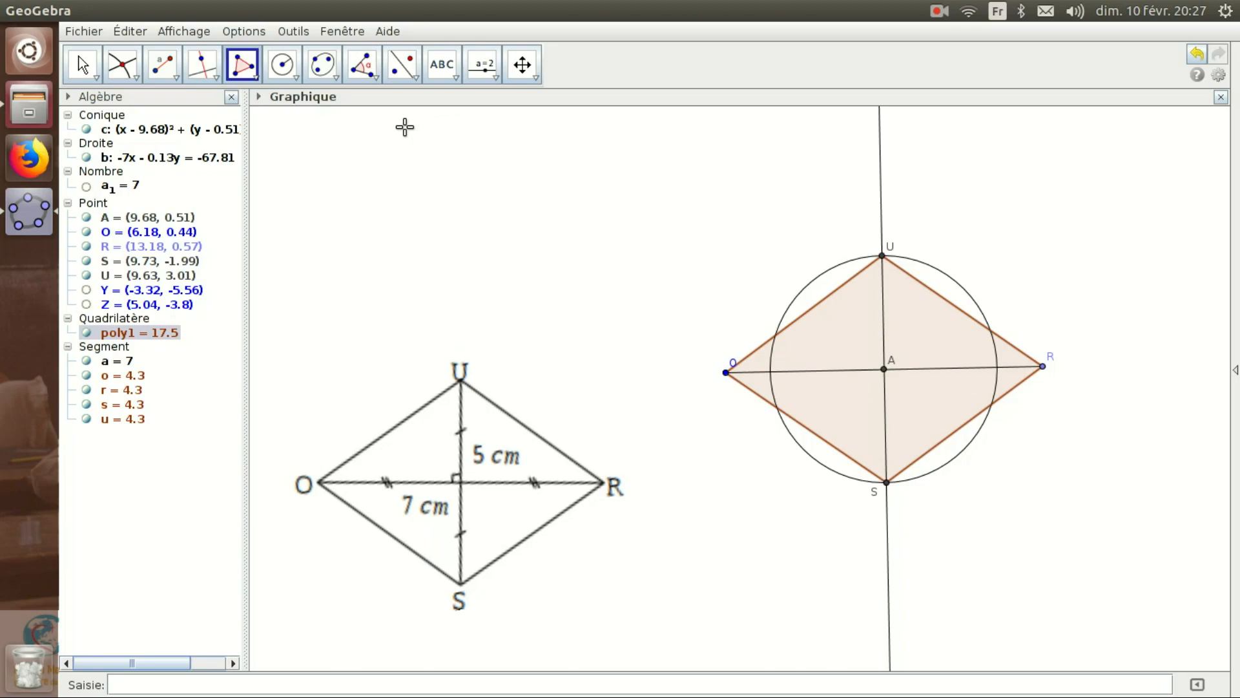
# Mark the right angle UAO at the diagonals' intersection and hide the angle's label
pyautogui.click(365, 70)
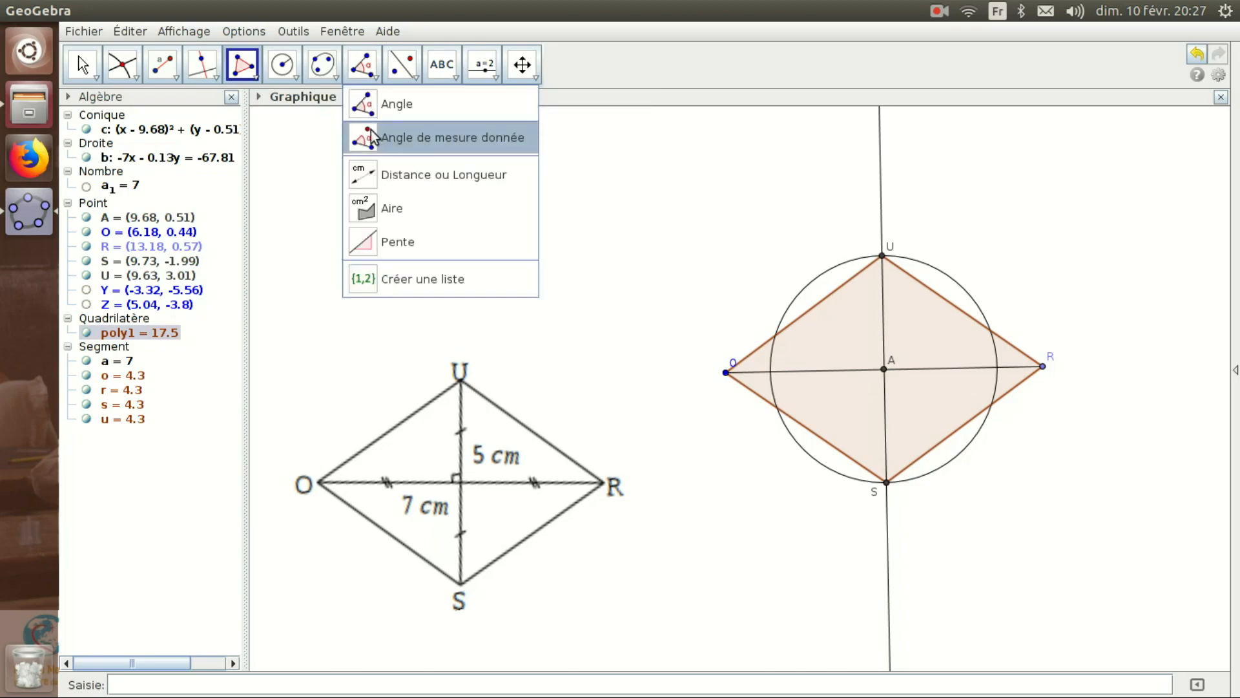
pyautogui.click(381, 104)
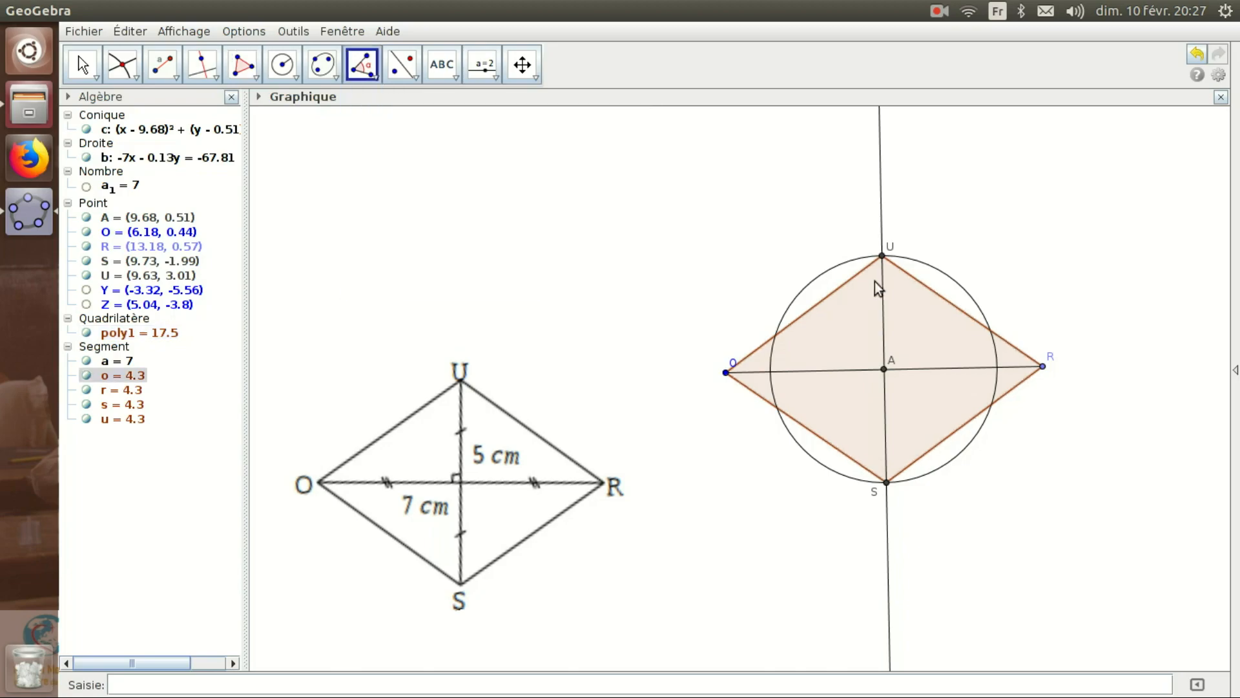
pyautogui.click(884, 369)
pyautogui.click(726, 372)
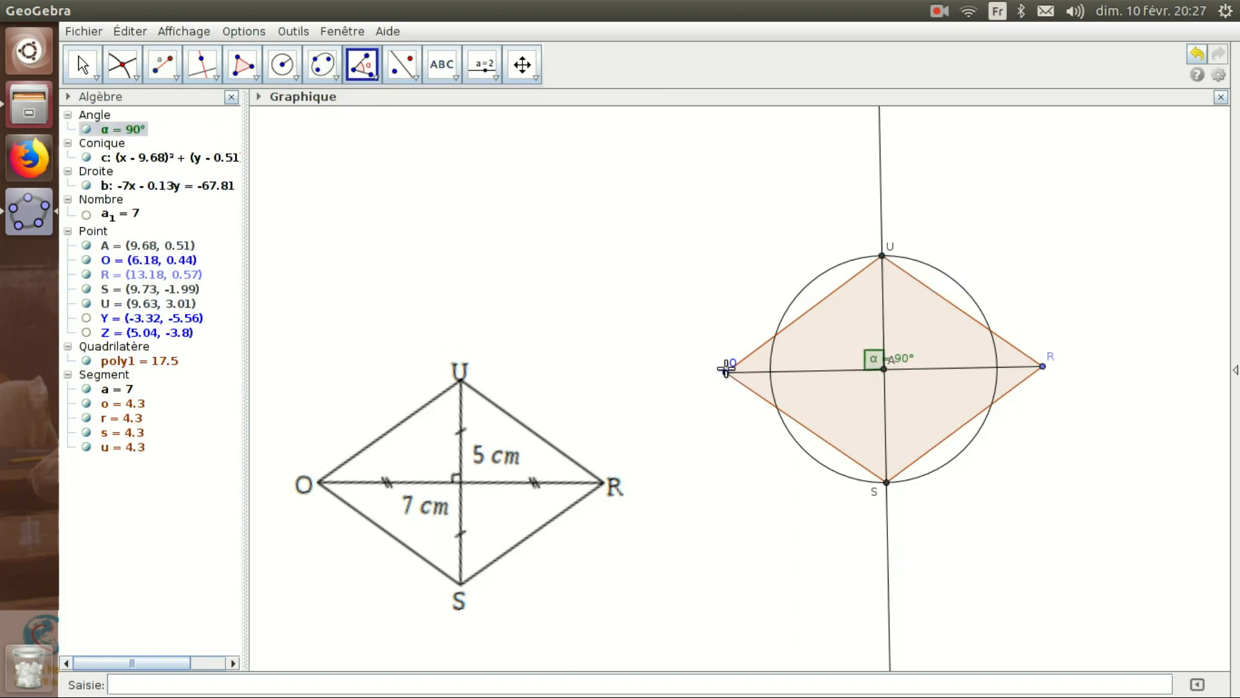
pyautogui.rightClick(873, 358)
pyautogui.click(916, 433)
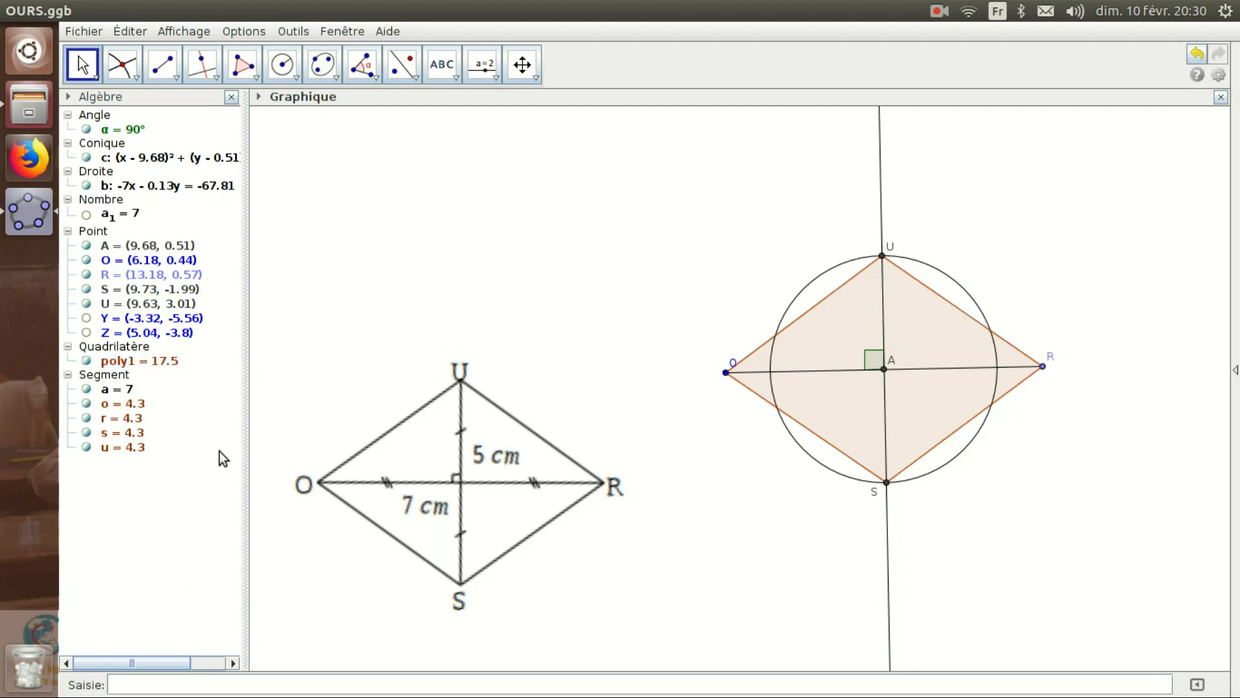
# Draw a segment from vertex U to the centre point A
pyautogui.click(173, 77)
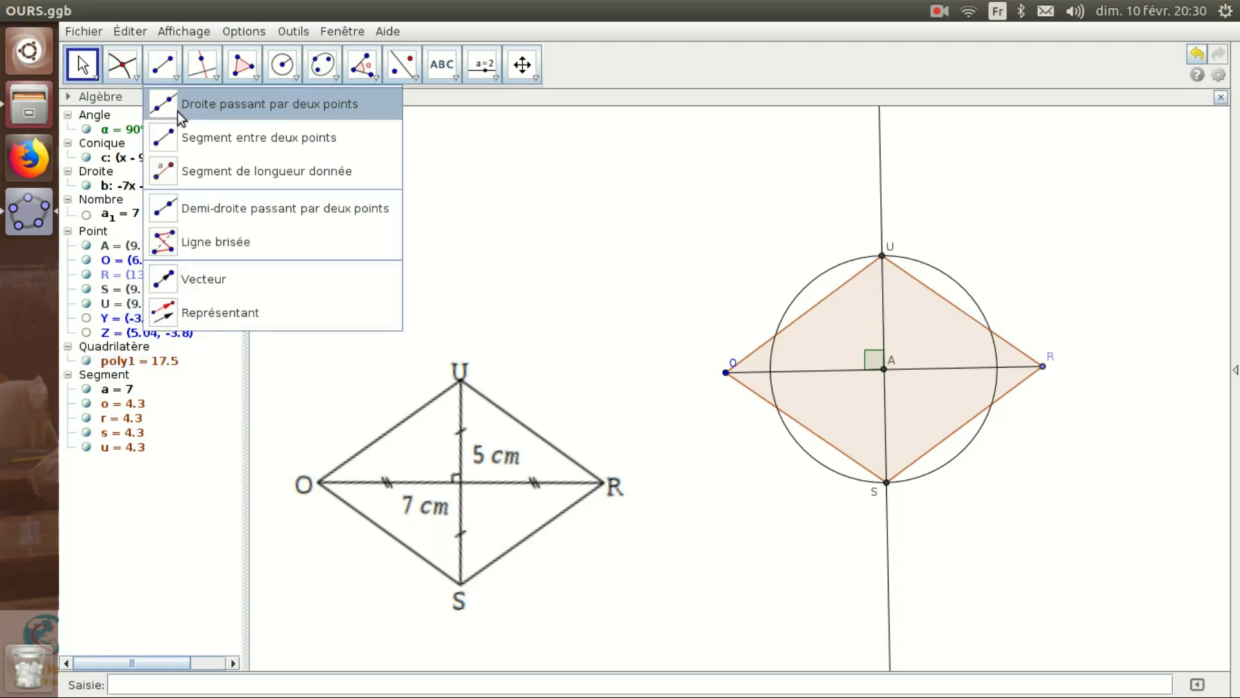
pyautogui.click(189, 146)
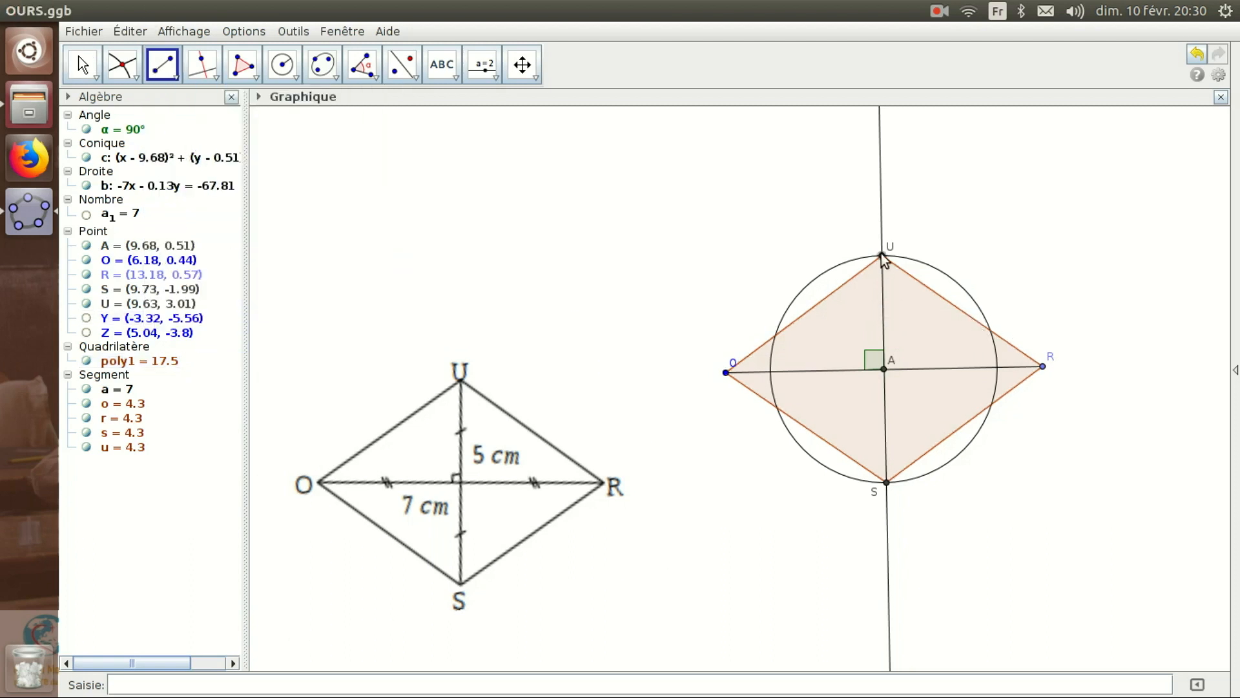
pyautogui.click(881, 255)
pyautogui.click(884, 369)
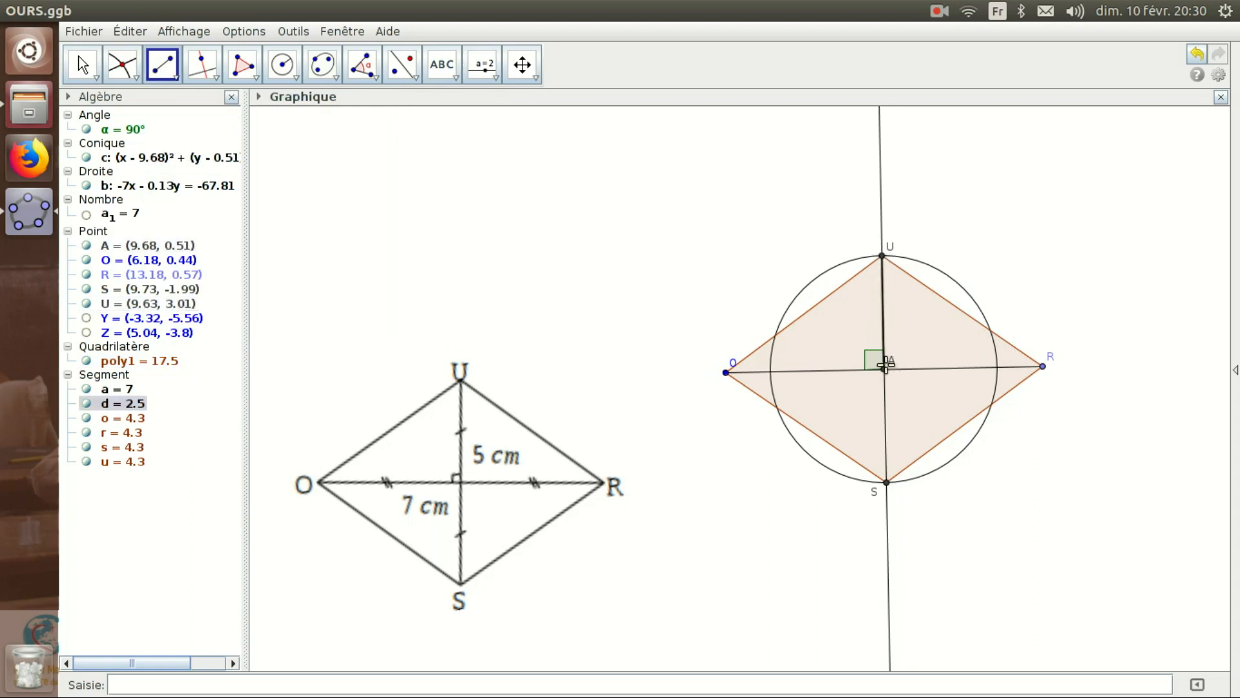
# Mark segment UA with the double-arrow coding
pyautogui.rightClick(885, 325)
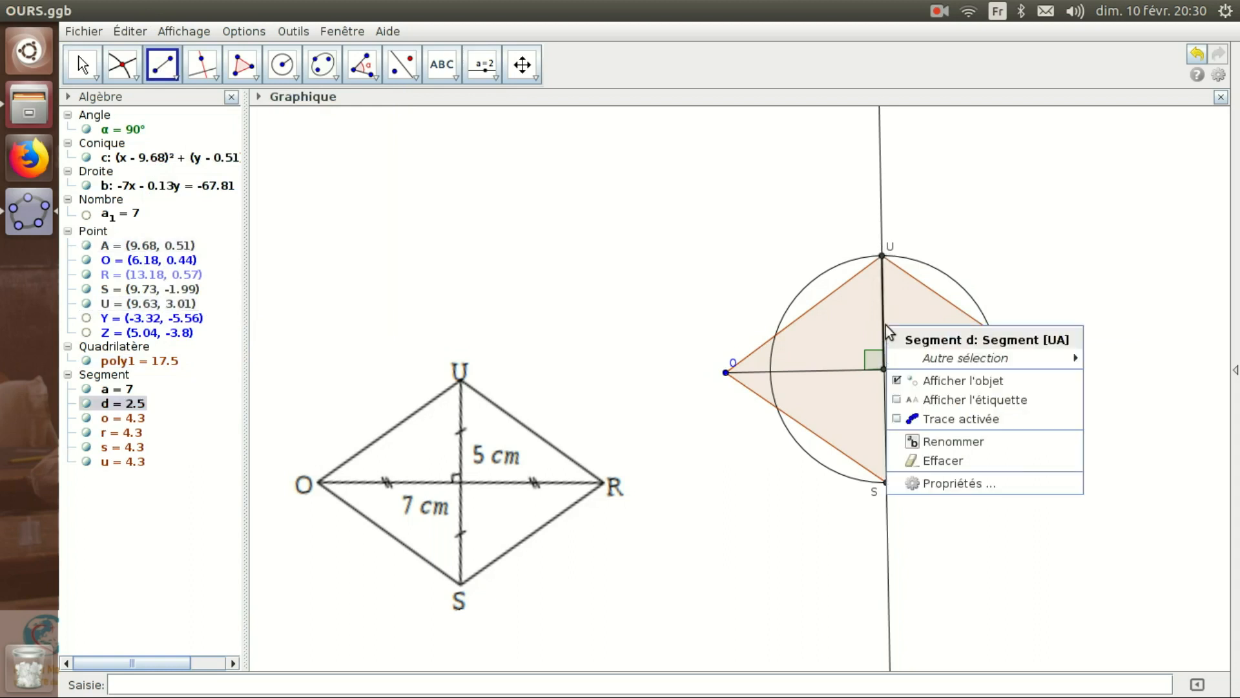
pyautogui.click(936, 484)
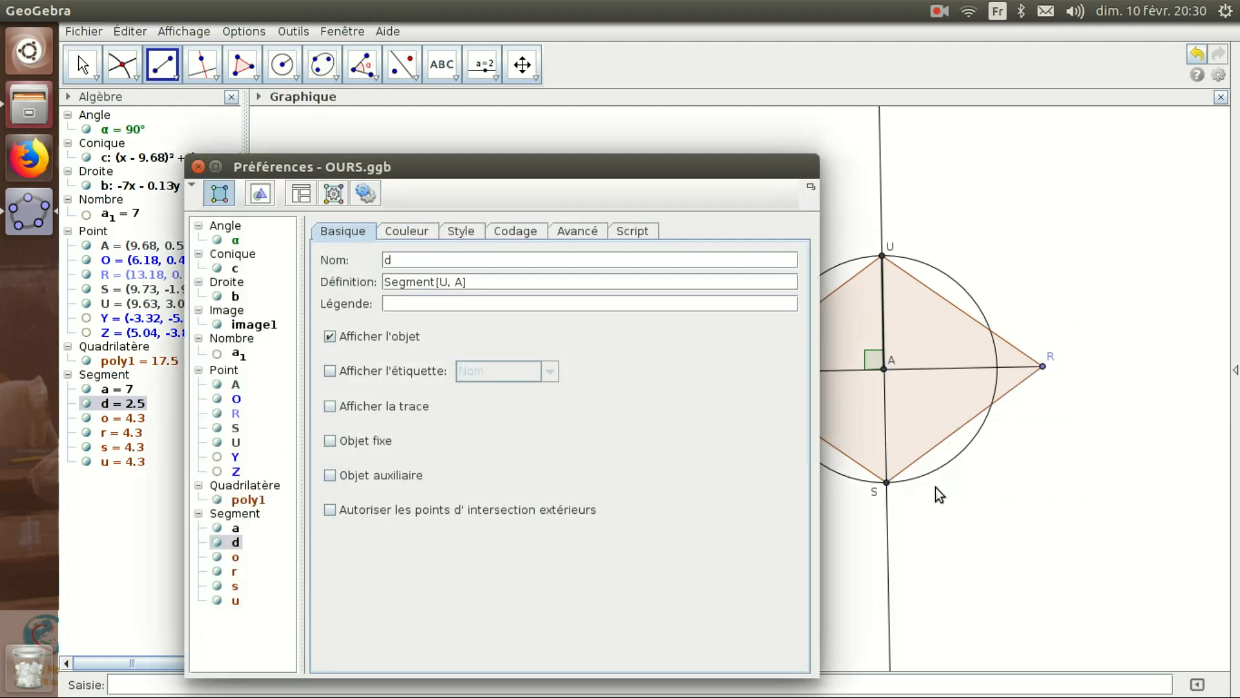
pyautogui.click(523, 230)
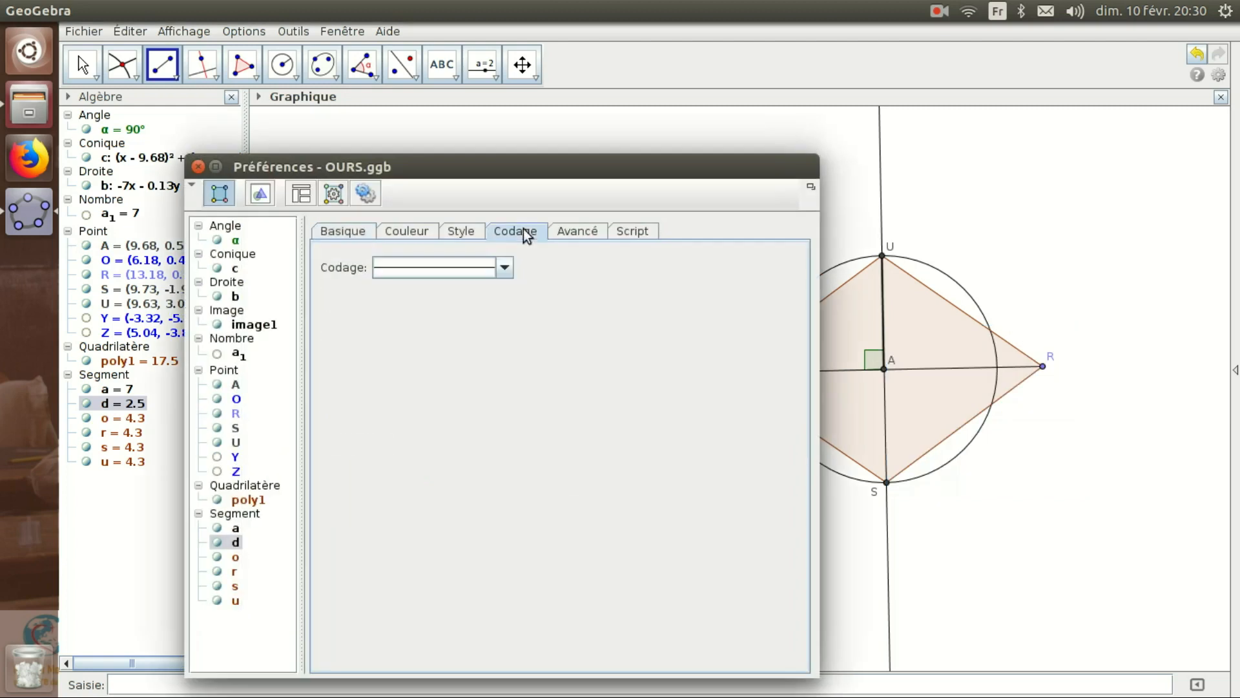
pyautogui.click(504, 267)
pyautogui.click(482, 369)
pyautogui.click(198, 166)
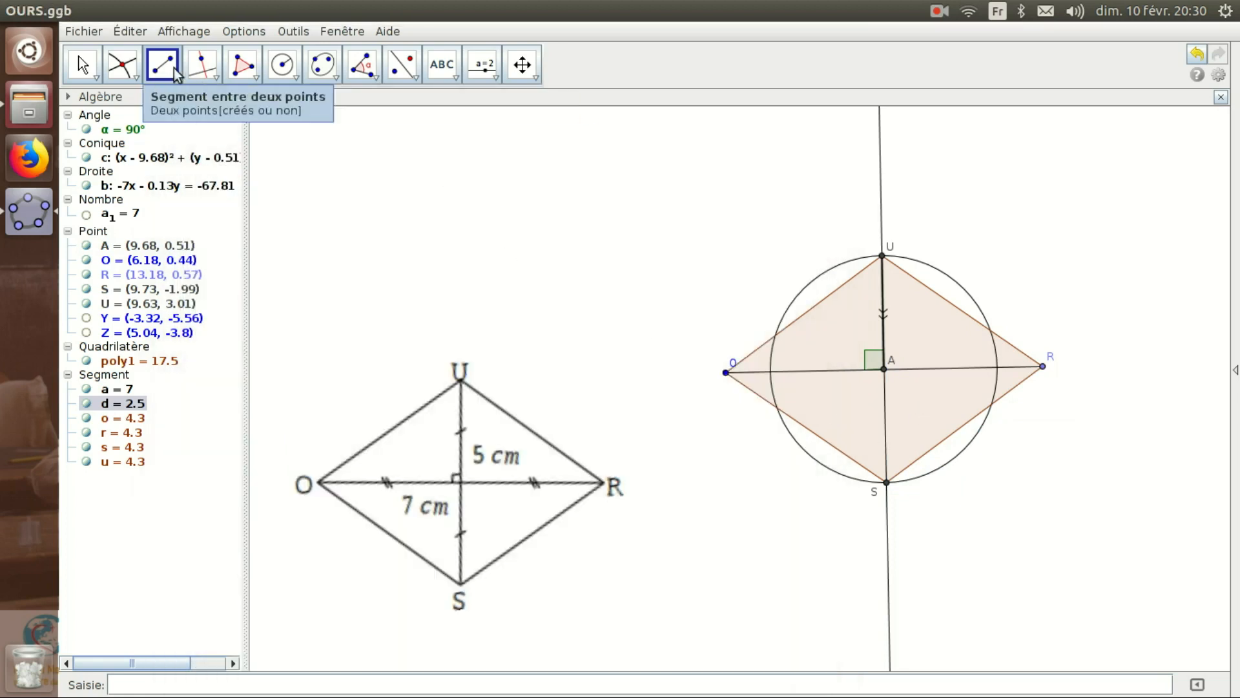
# Draw segment AS and mark it with the same double-arrow coding as segment UA
pyautogui.click(883, 369)
pyautogui.click(886, 482)
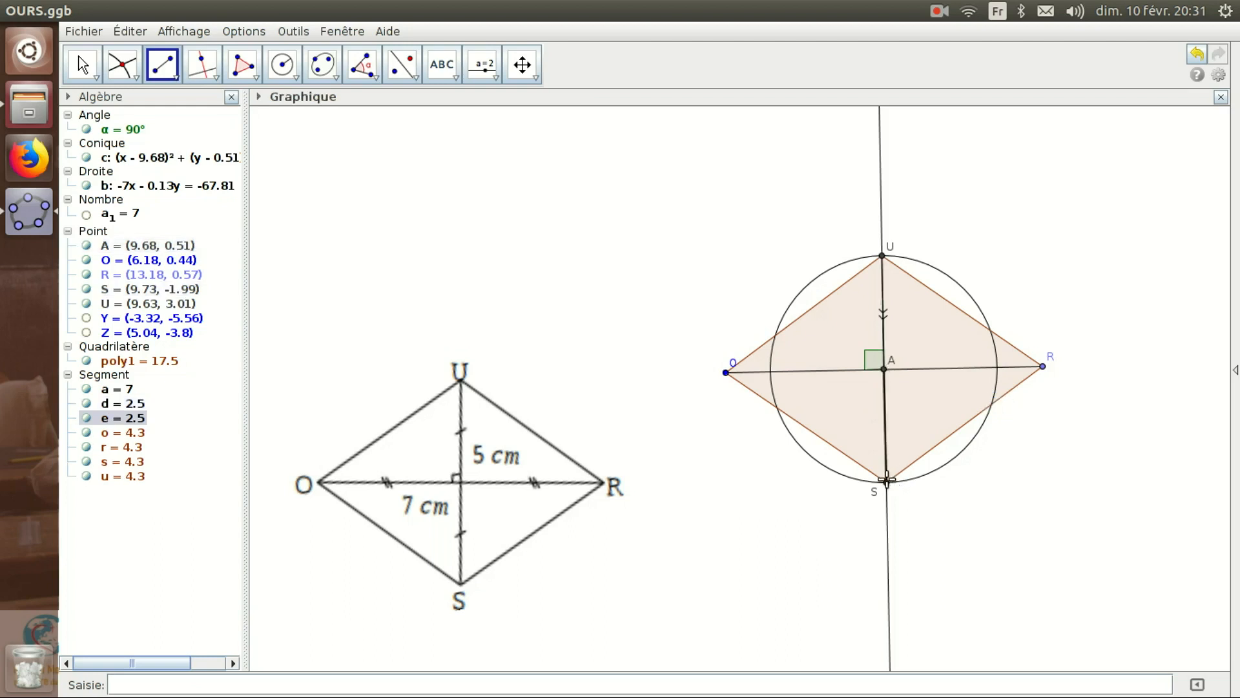
pyautogui.rightClick(885, 444)
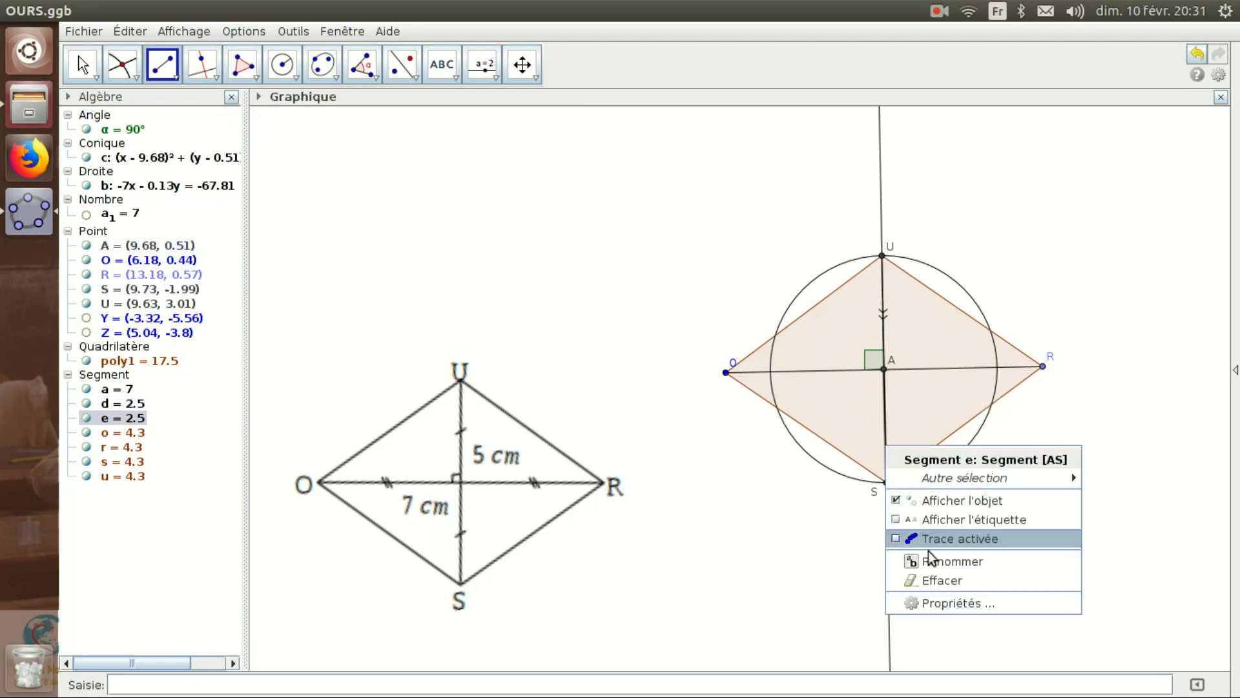
pyautogui.click(947, 603)
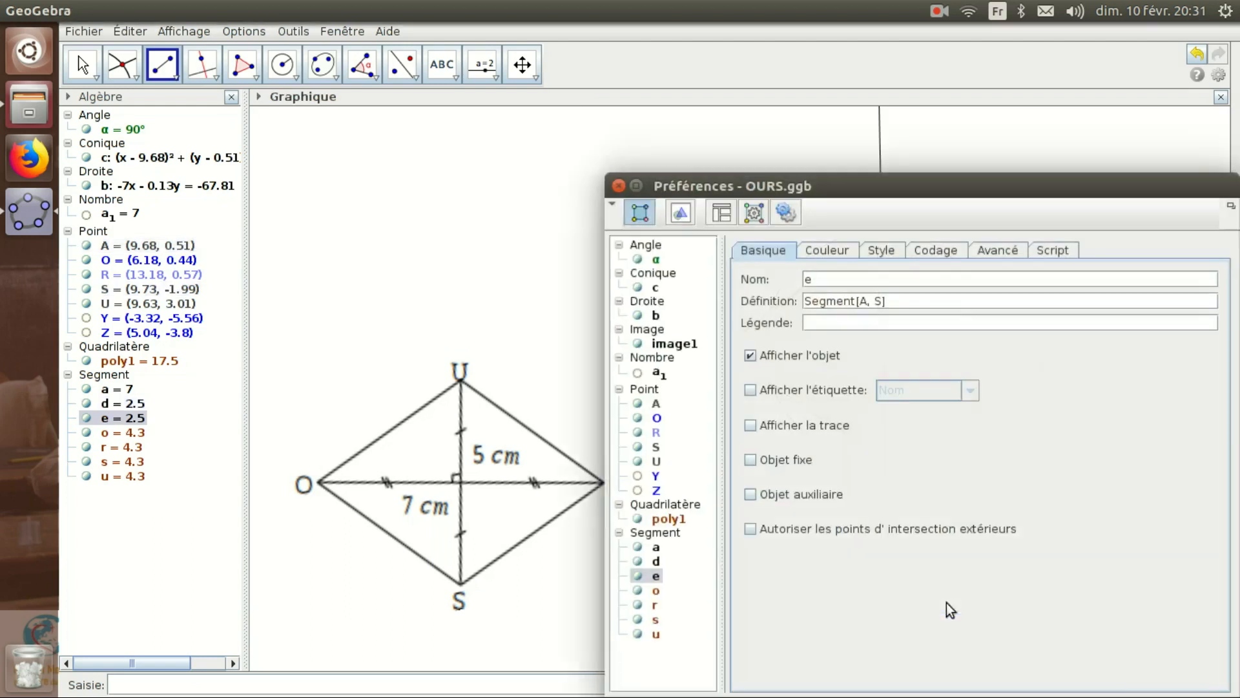
pyautogui.click(930, 250)
pyautogui.click(927, 285)
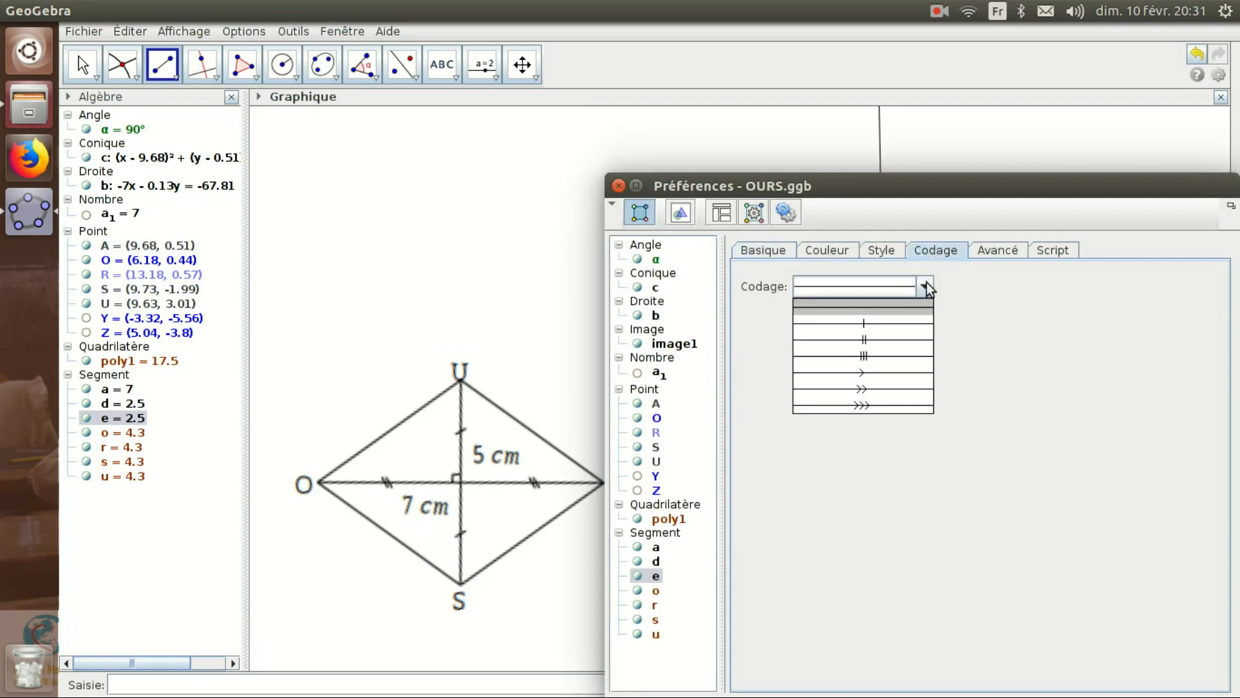
pyautogui.click(901, 382)
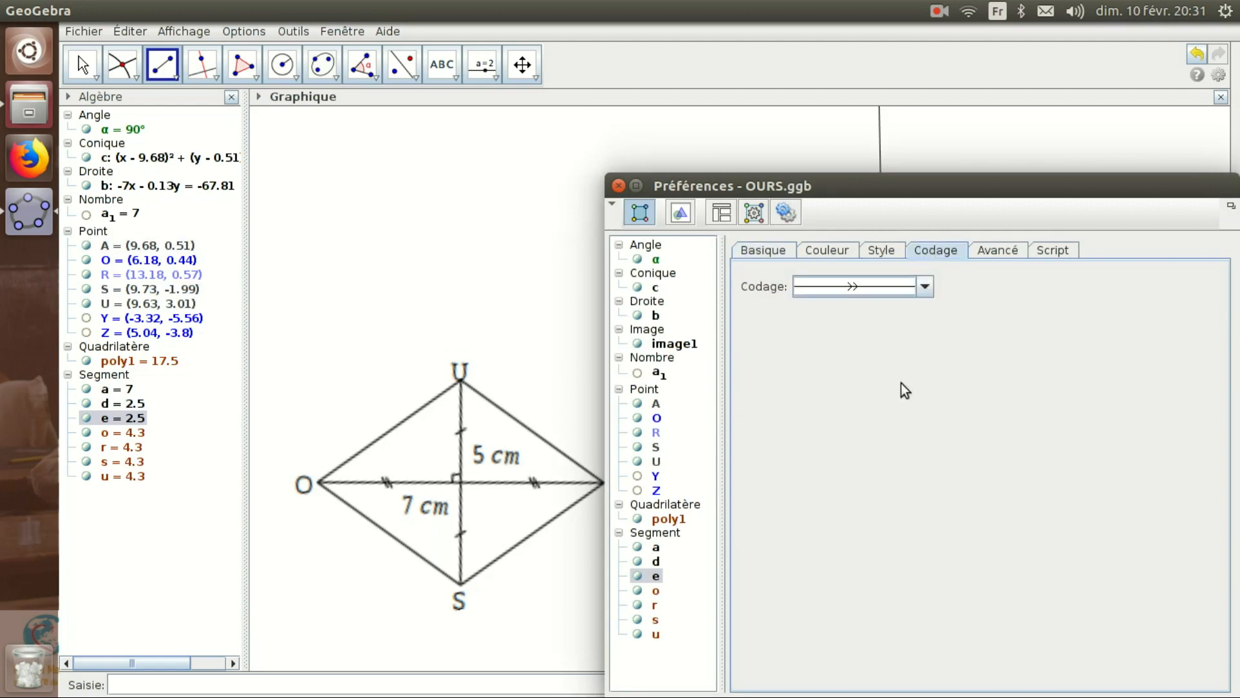
pyautogui.click(619, 186)
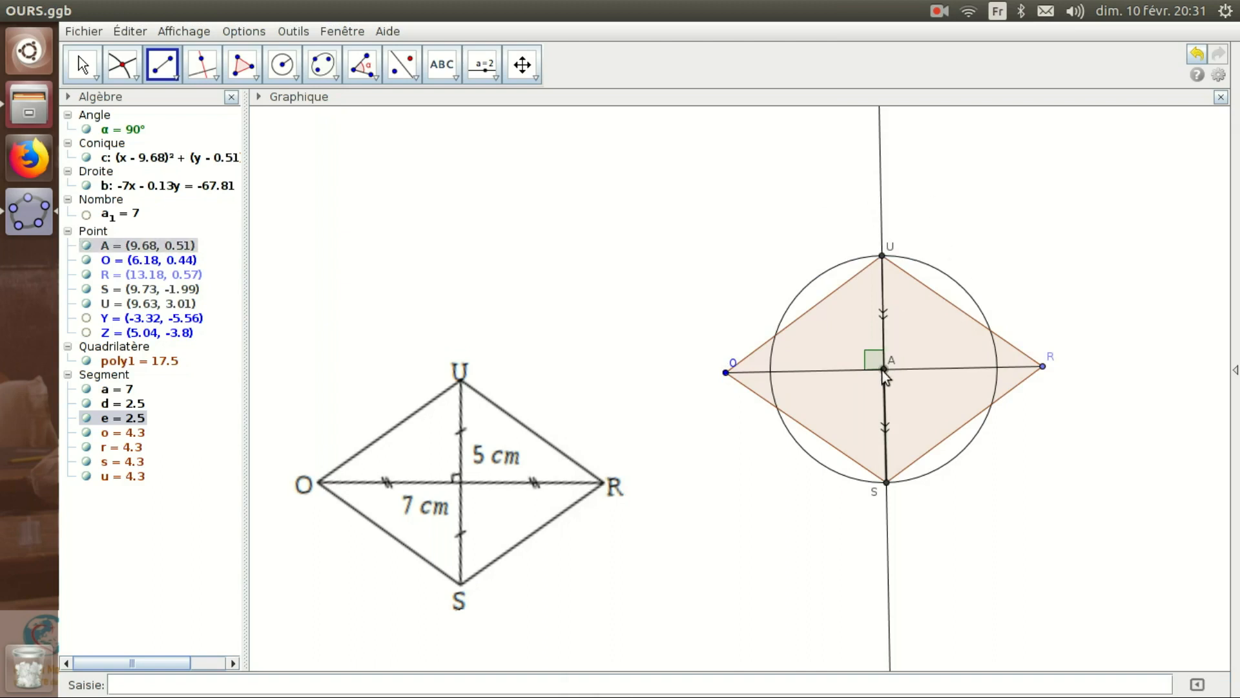
pyautogui.click(88, 247)
pyautogui.click(87, 247)
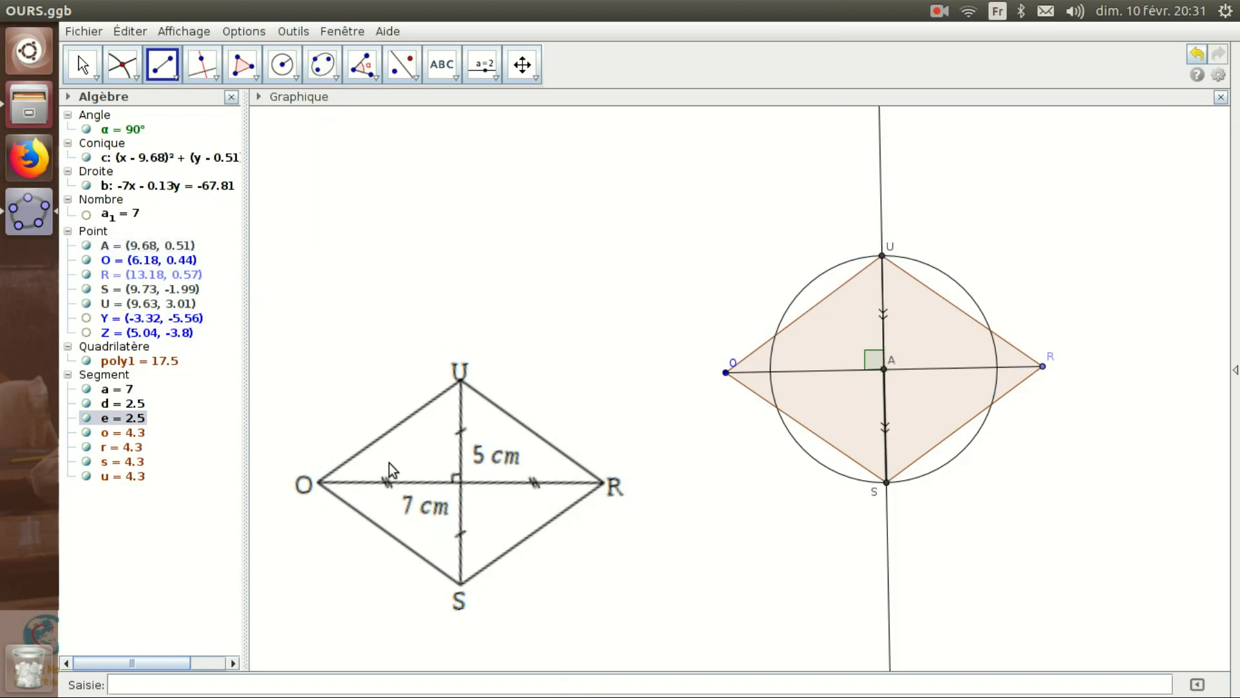
# Draw segment OA and mark it with the triple-tick coding
pyautogui.click(175, 77)
pyautogui.click(726, 372)
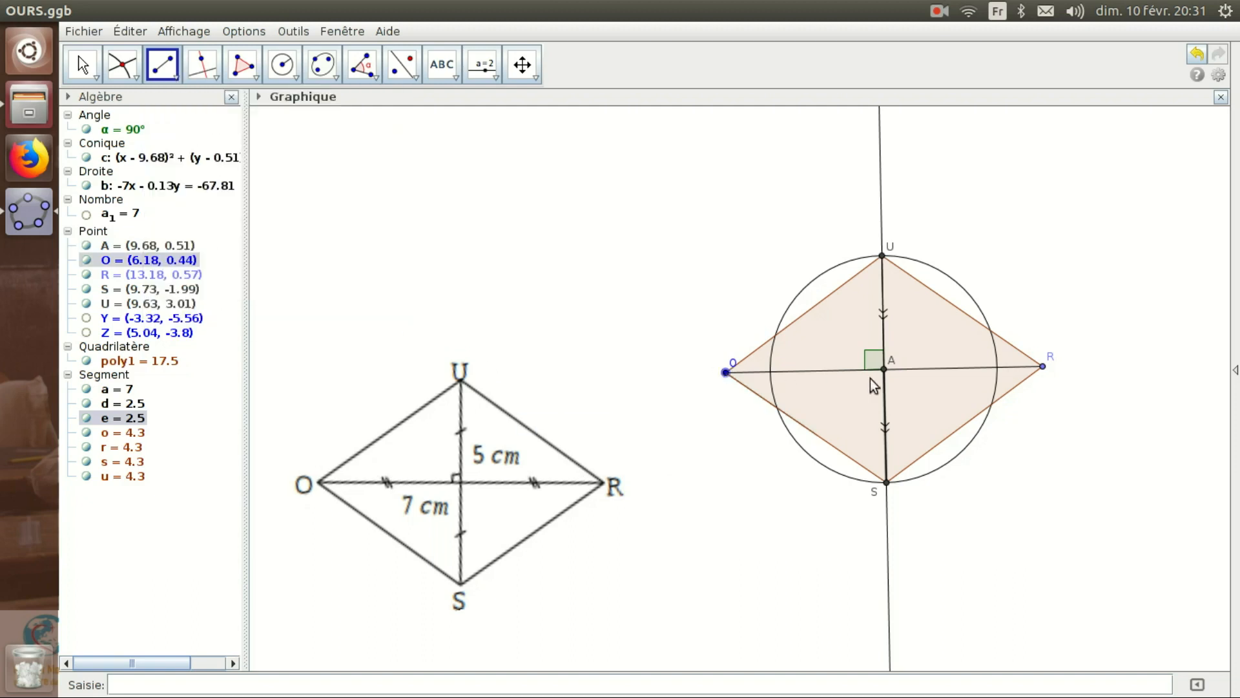
pyautogui.click(884, 368)
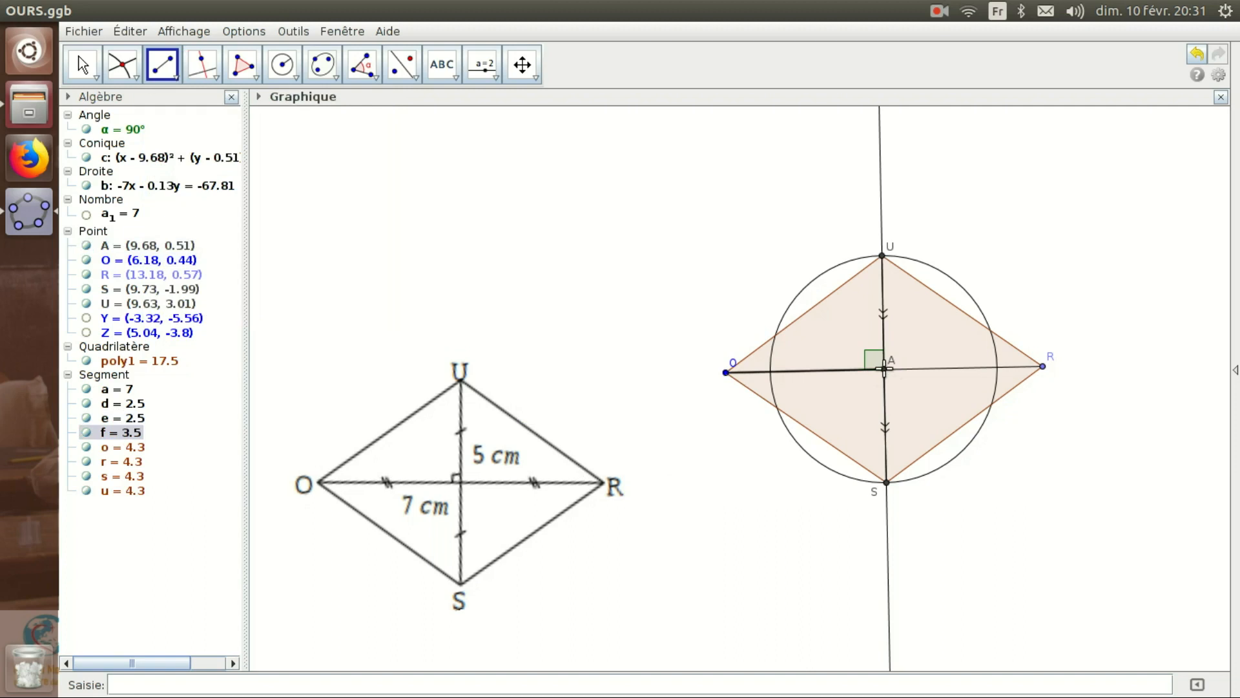
pyautogui.rightClick(842, 370)
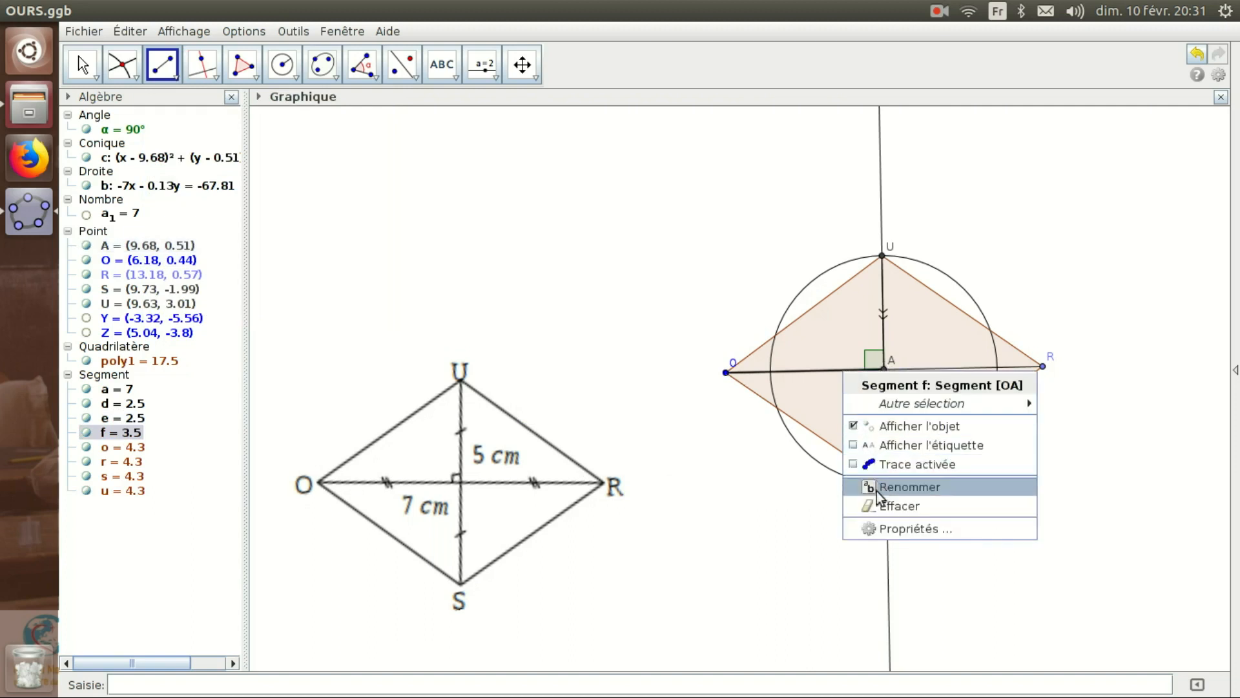
pyautogui.click(878, 527)
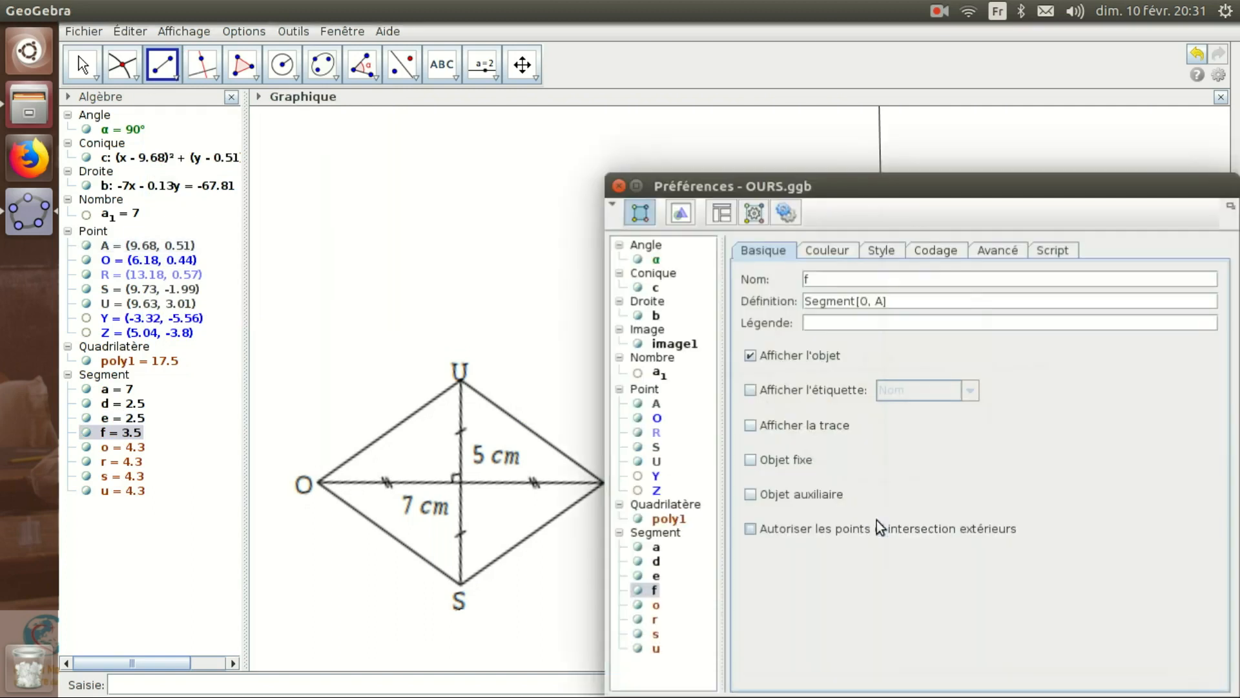
pyautogui.click(929, 250)
pyautogui.click(928, 287)
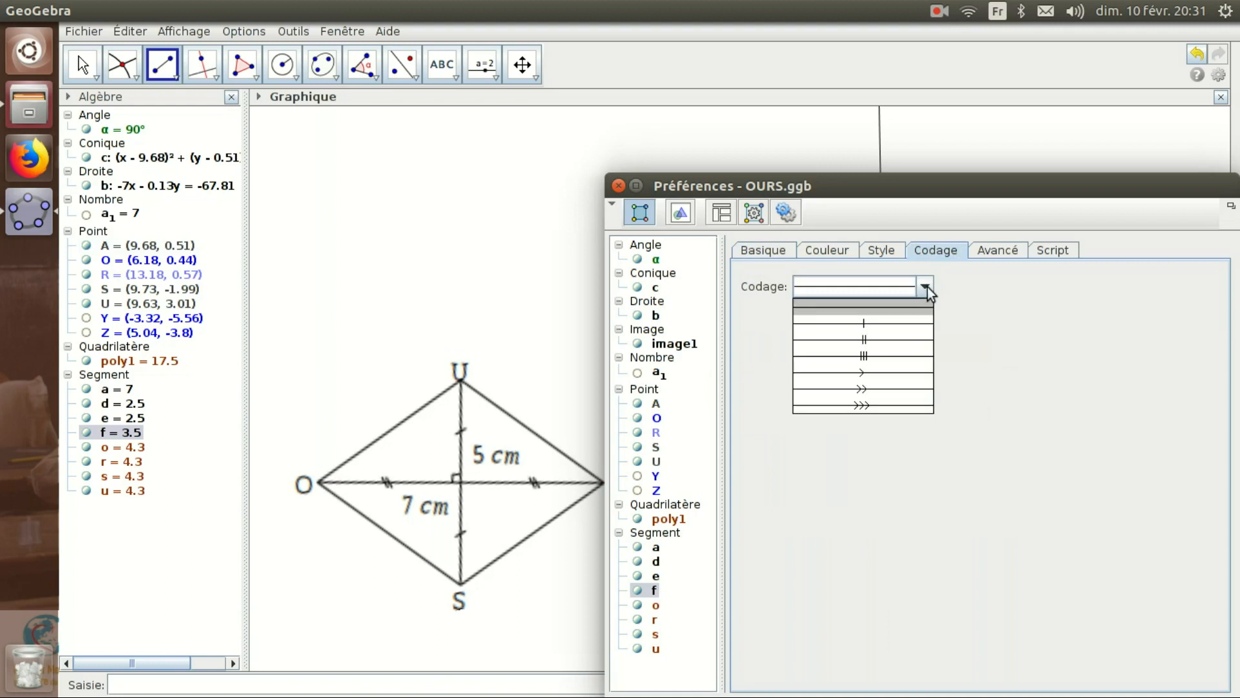
pyautogui.click(902, 356)
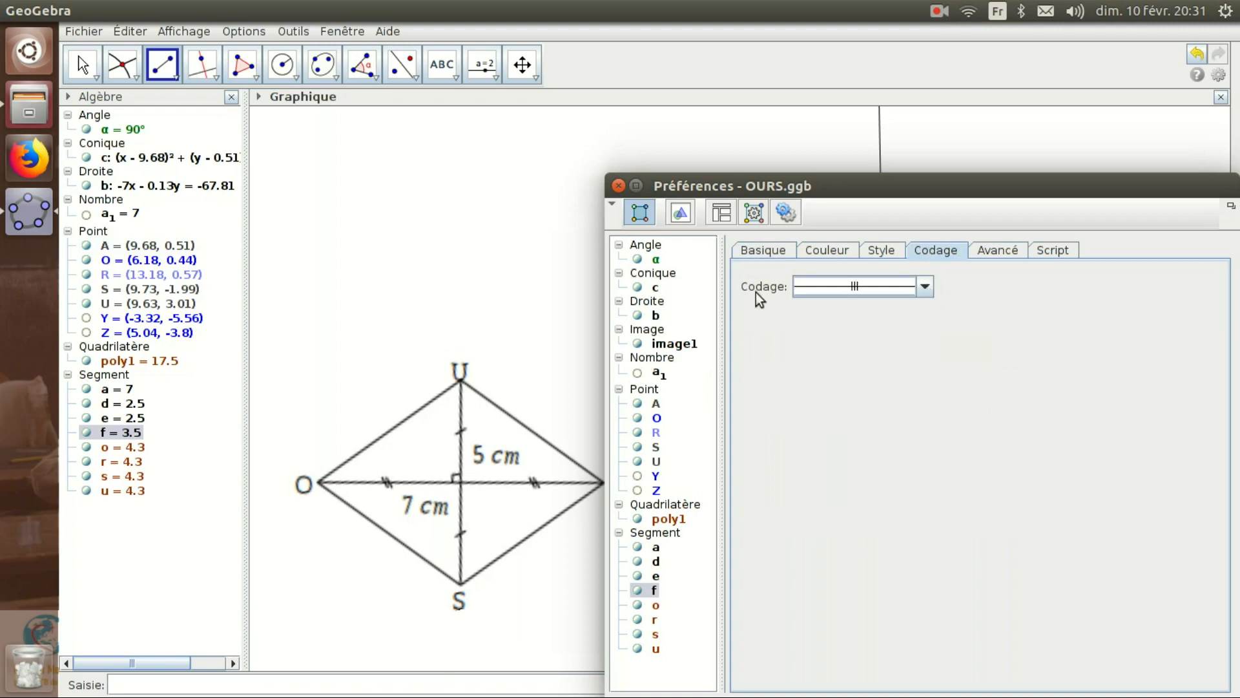
pyautogui.click(618, 185)
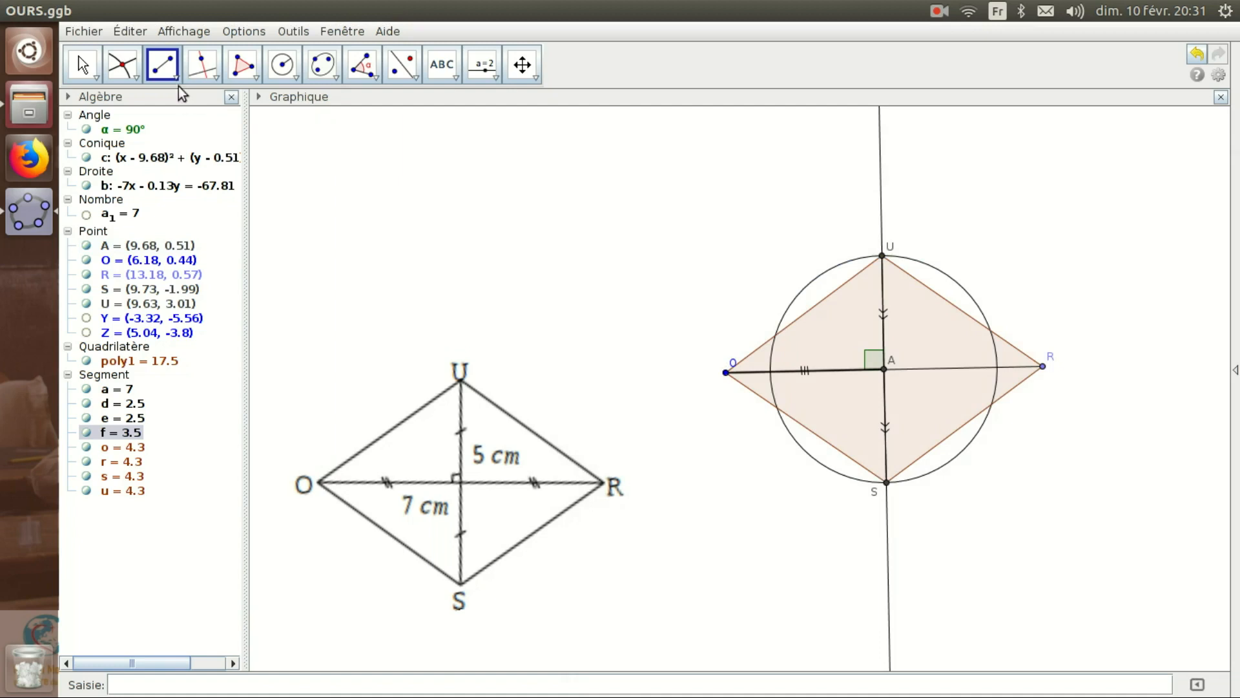
# Draw segment AR and mark it with the triple-tick coding to match segment OA
pyautogui.click(884, 364)
pyautogui.click(1043, 366)
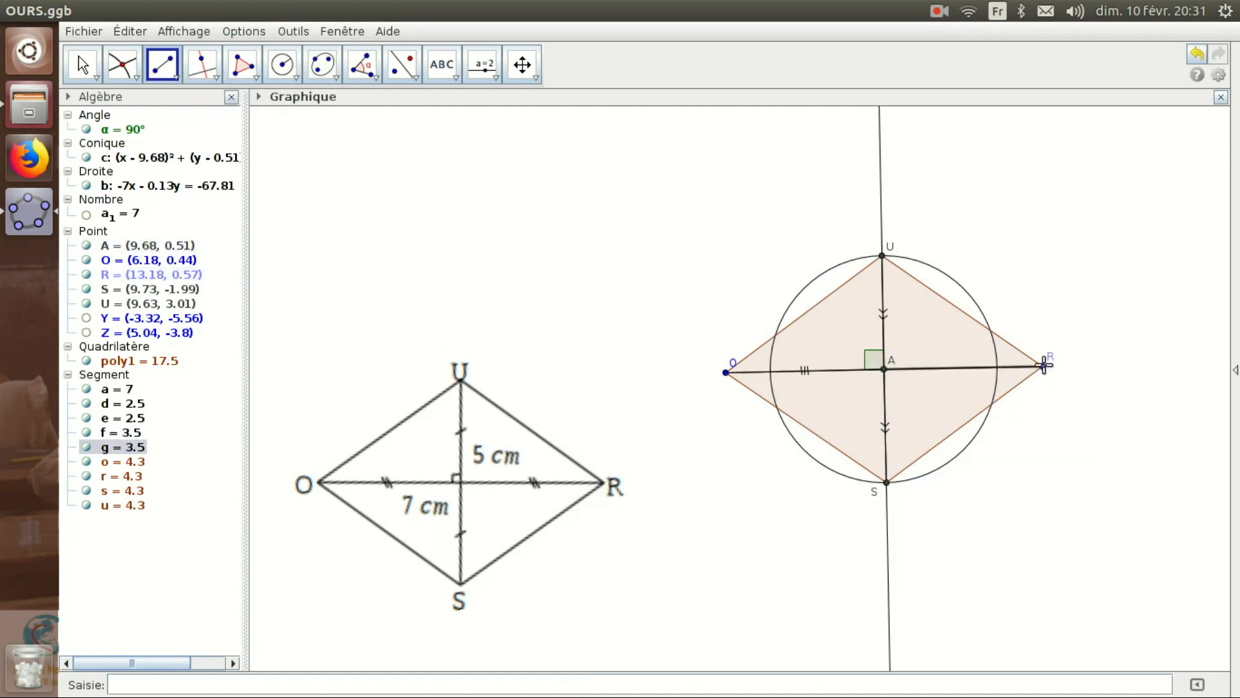
pyautogui.rightClick(970, 366)
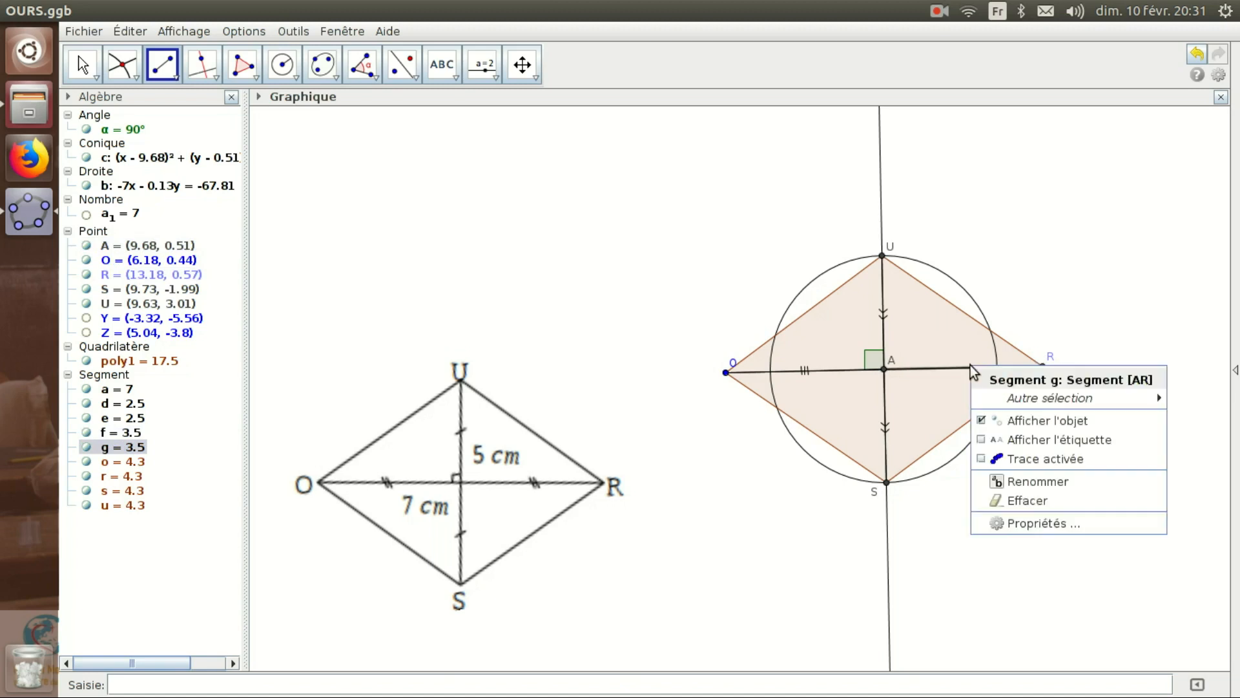
pyautogui.click(1010, 521)
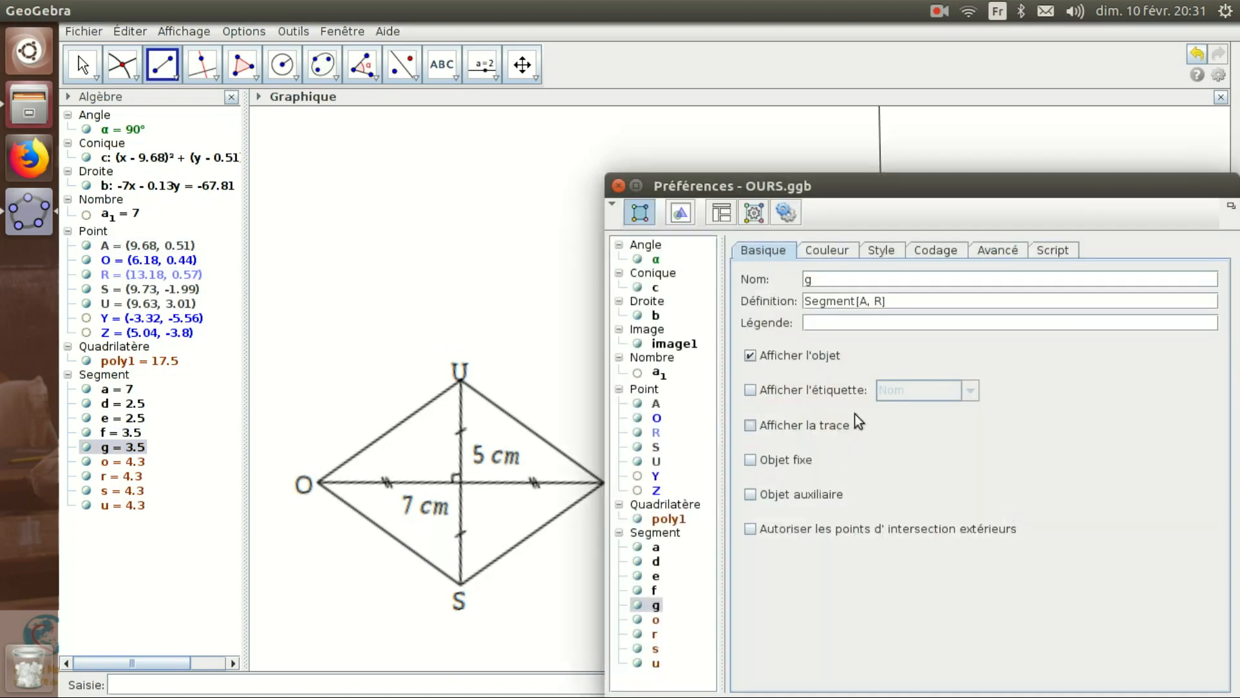
pyautogui.click(930, 252)
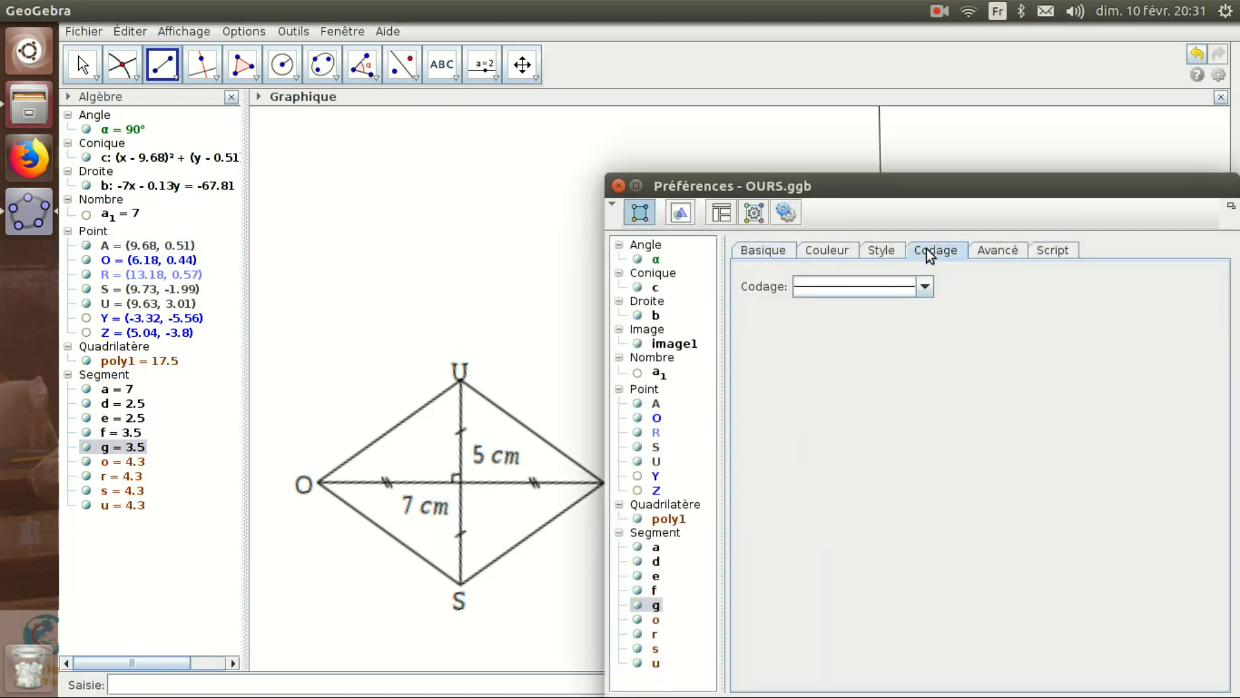
pyautogui.click(924, 288)
pyautogui.click(900, 358)
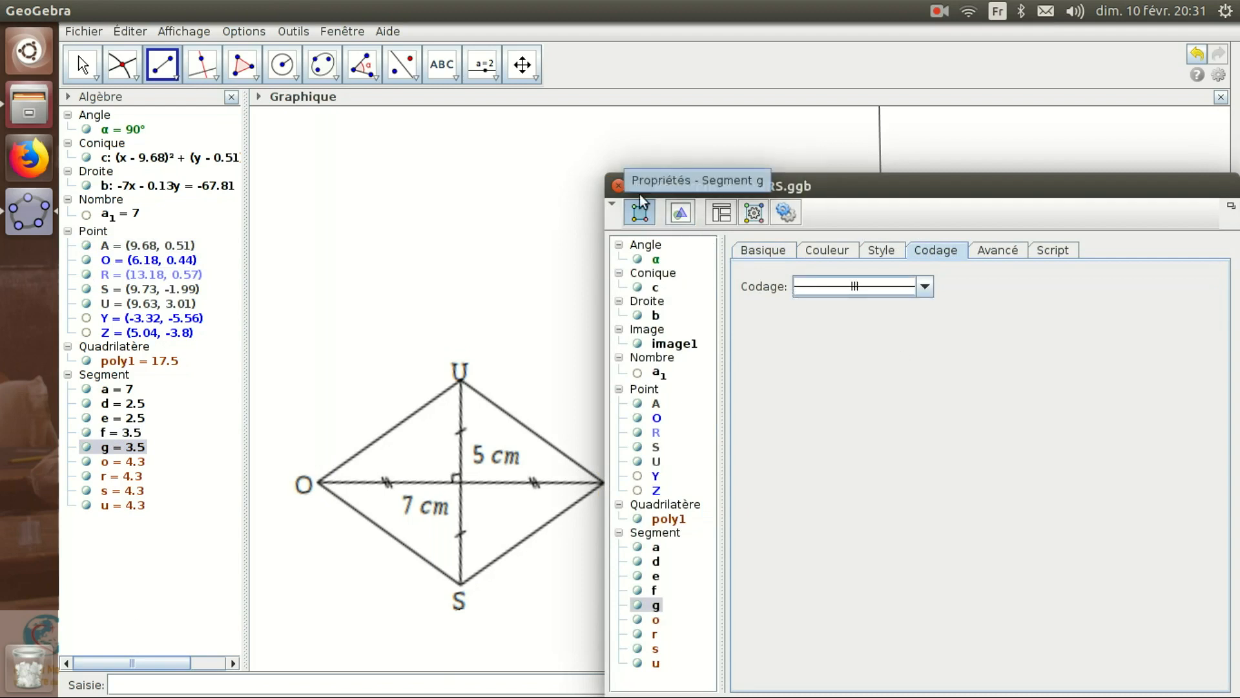
pyautogui.click(619, 186)
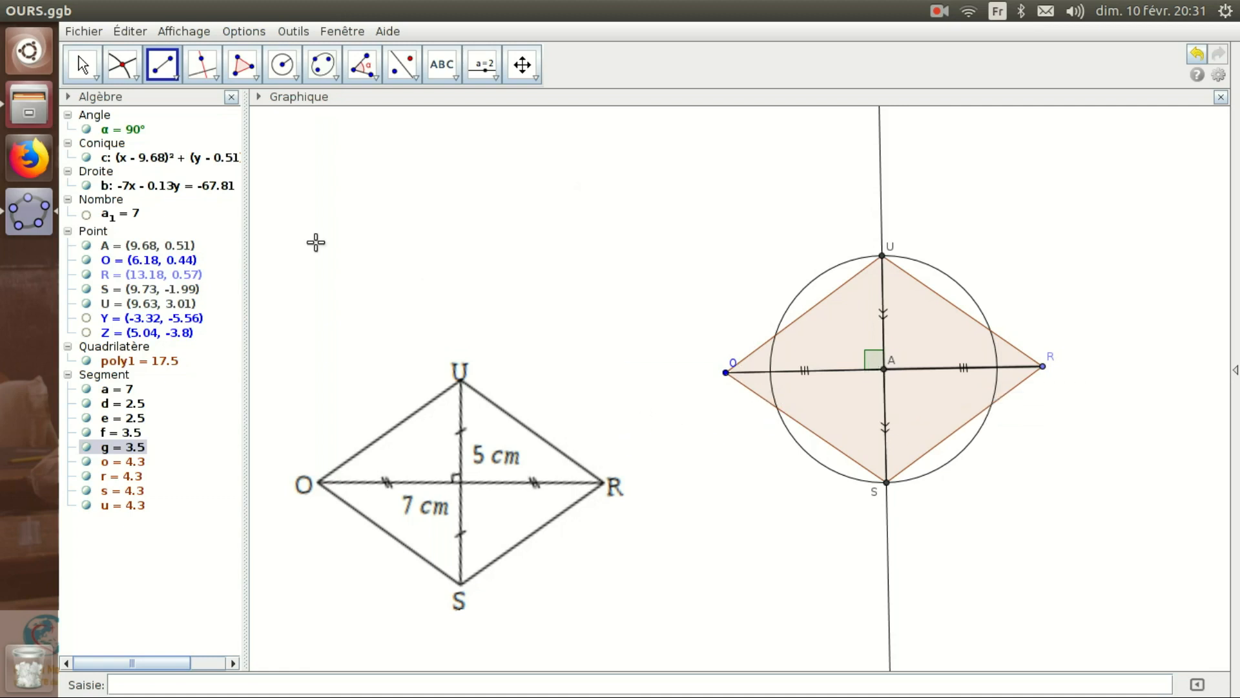
# Hide the construction aids: centre point A, the circle c and the perpendicular line b
pyautogui.click(85, 245)
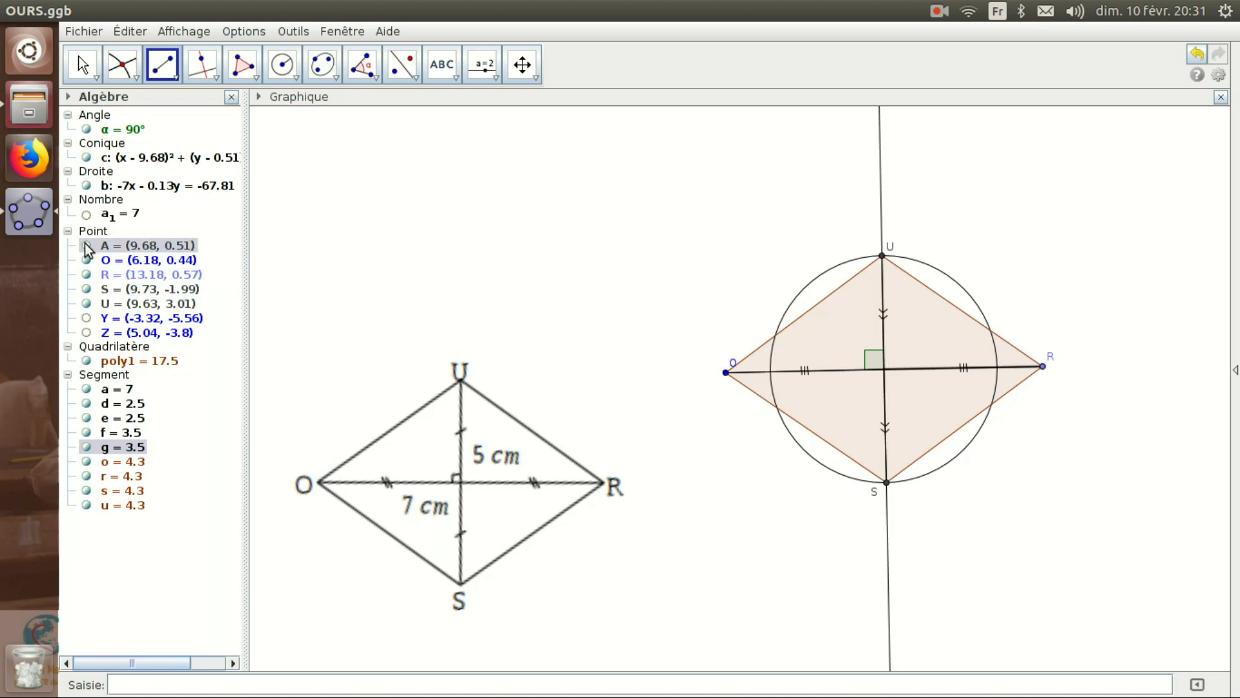
pyautogui.click(86, 158)
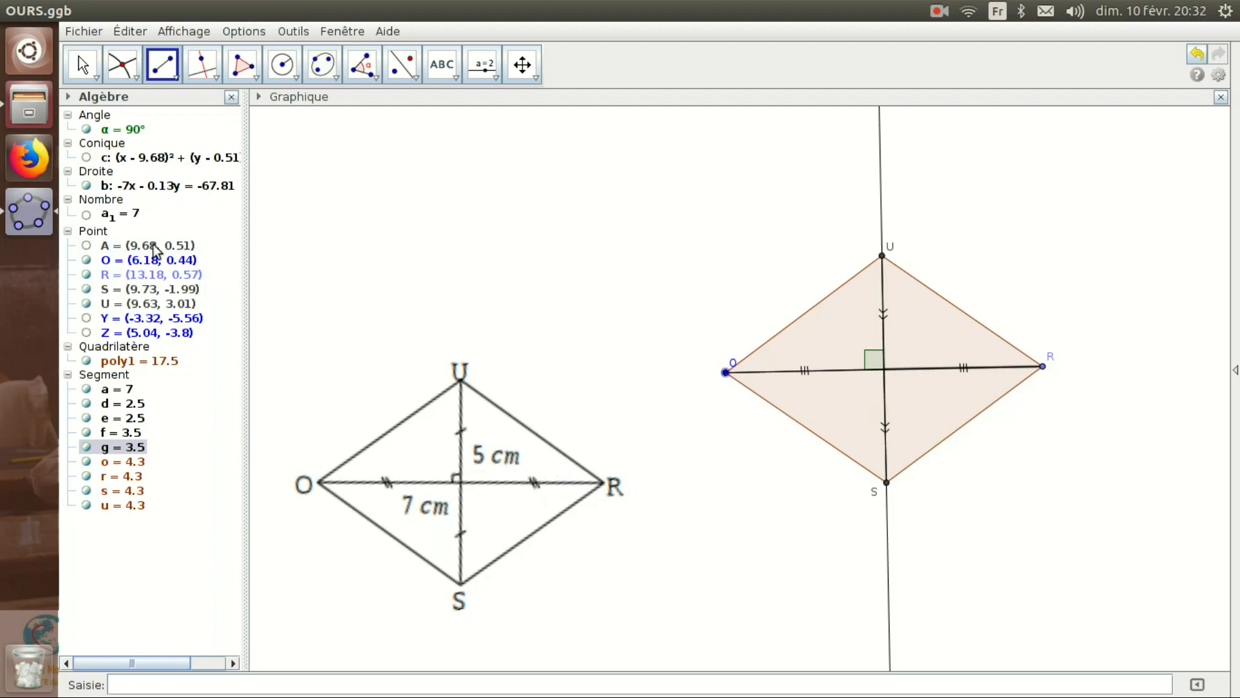
pyautogui.click(86, 186)
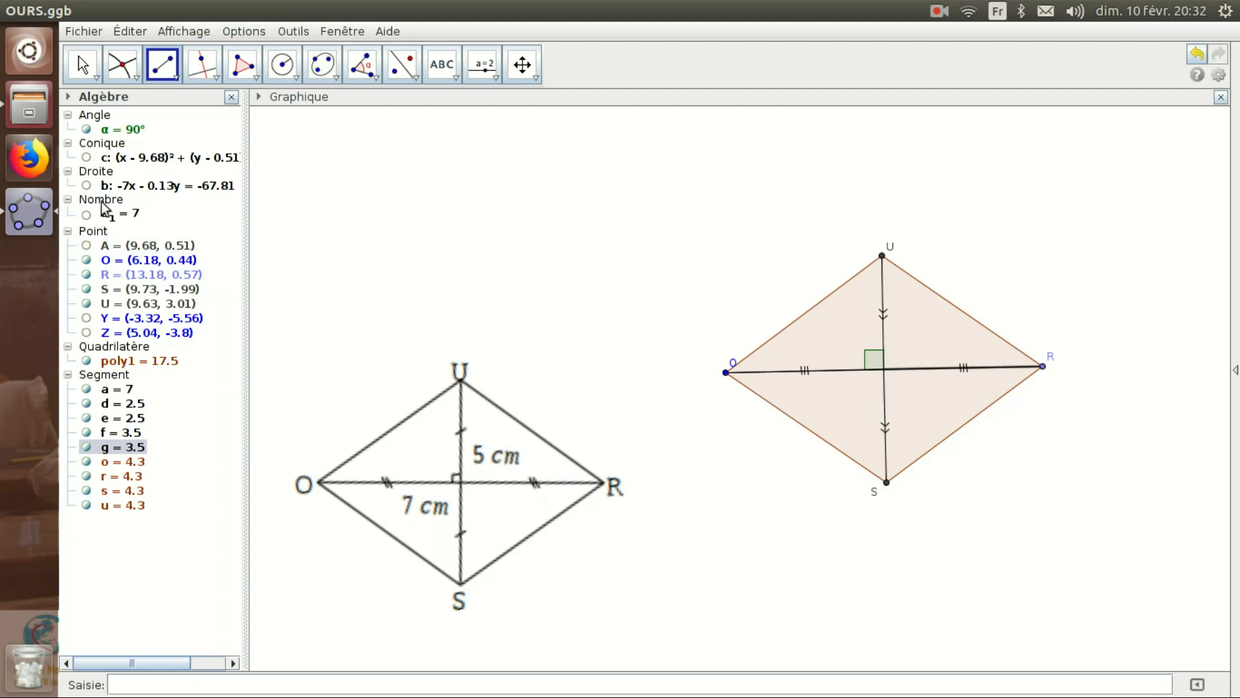